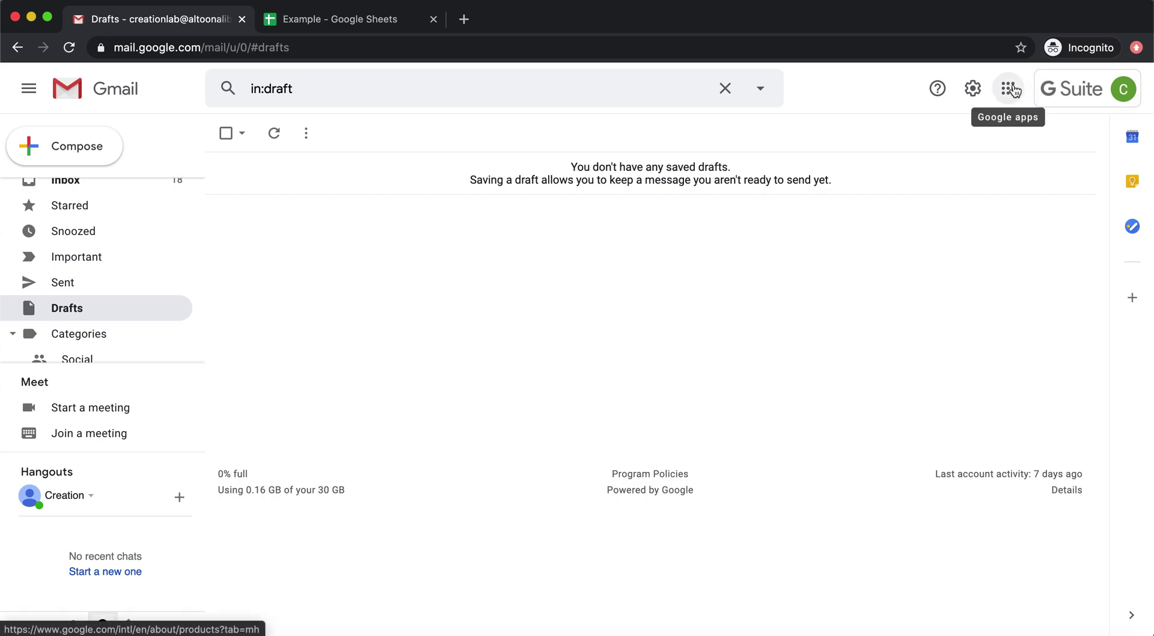
Switch from Gmail to Google Sheets and open the existing Example spreadsheet
{"action": "left_click", "coordinate": [1008, 93]}
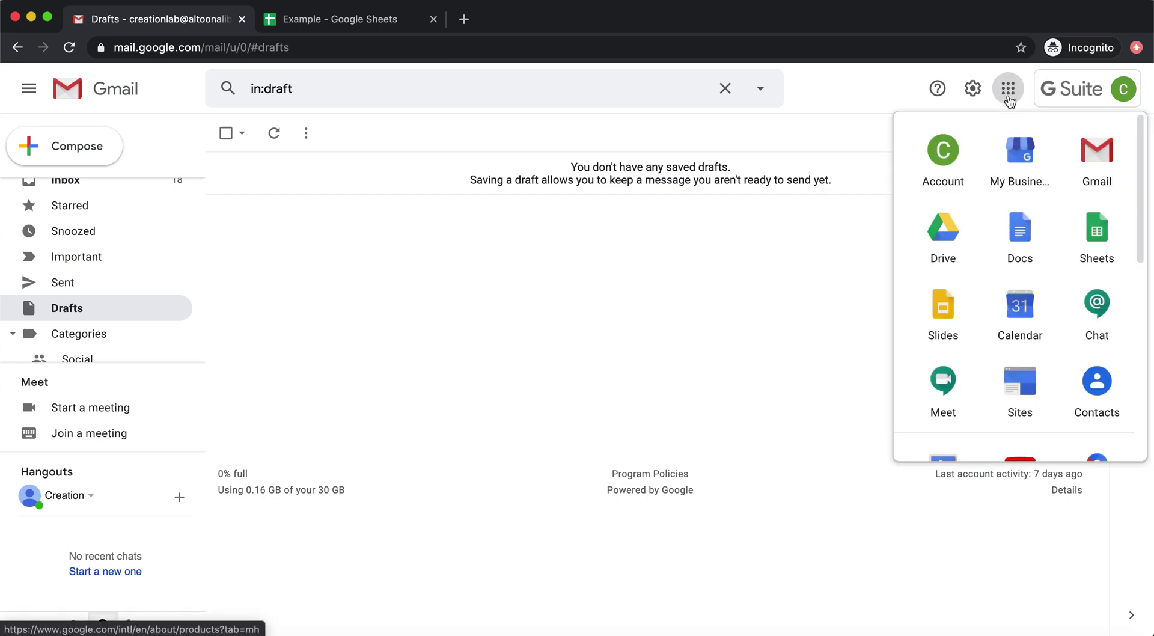
{"action": "left_click", "coordinate": [1092, 259]}
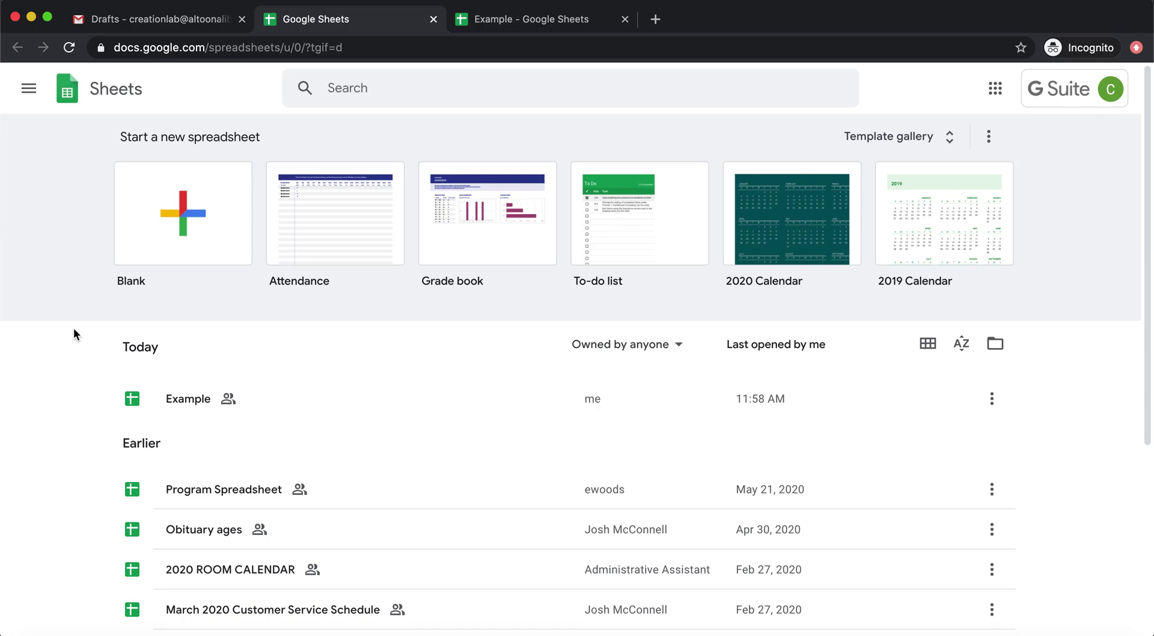
{"action": "scroll", "coordinate": [73, 330], "scroll_direction": "down", "scroll_amount": 3}
{"action": "scroll", "coordinate": [74, 329], "scroll_direction": "up", "scroll_amount": 3}
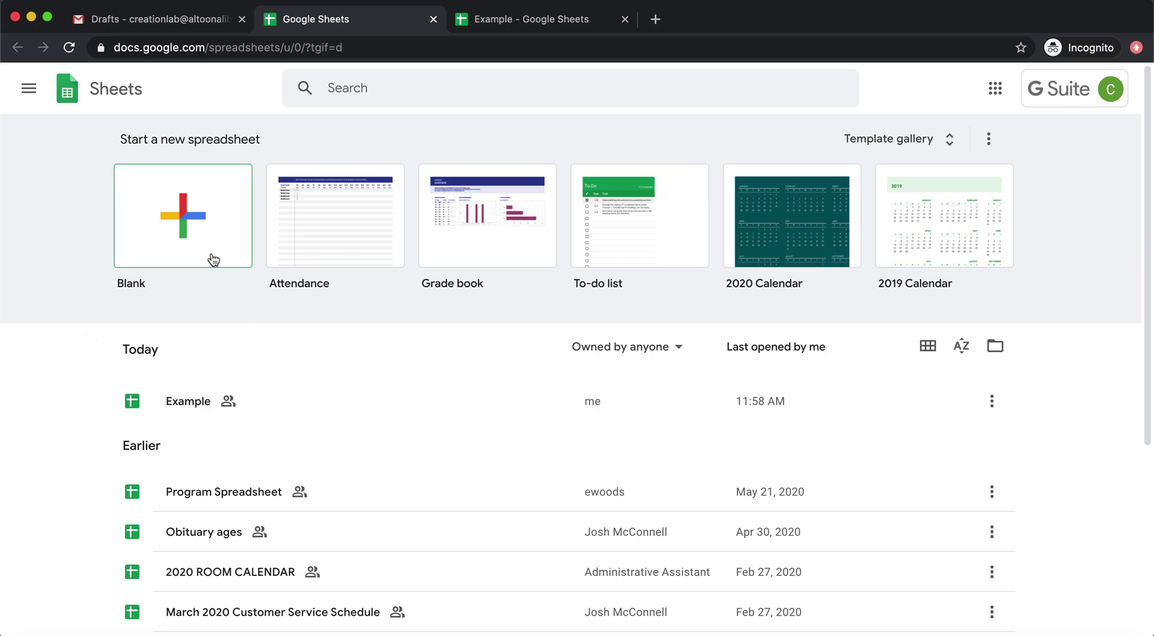
{"action": "left_click", "coordinate": [198, 398]}
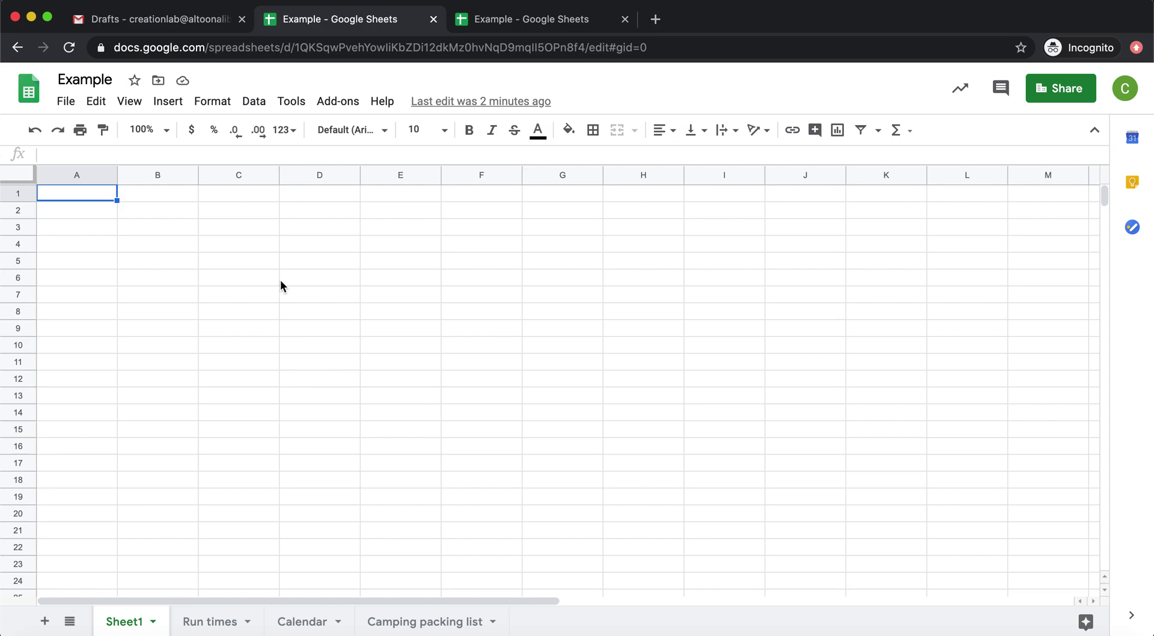
{"action": "left_click", "coordinate": [256, 229]}
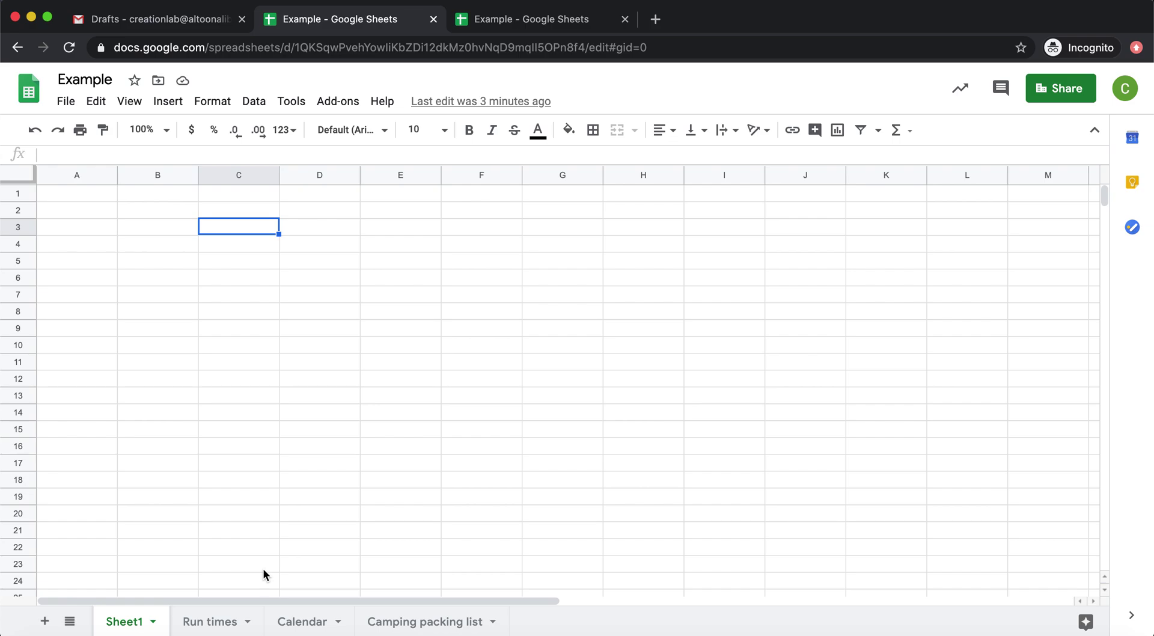
On the Run times sheet, insert a chart from the date and time data in C2:D10
{"action": "left_click", "coordinate": [217, 620]}
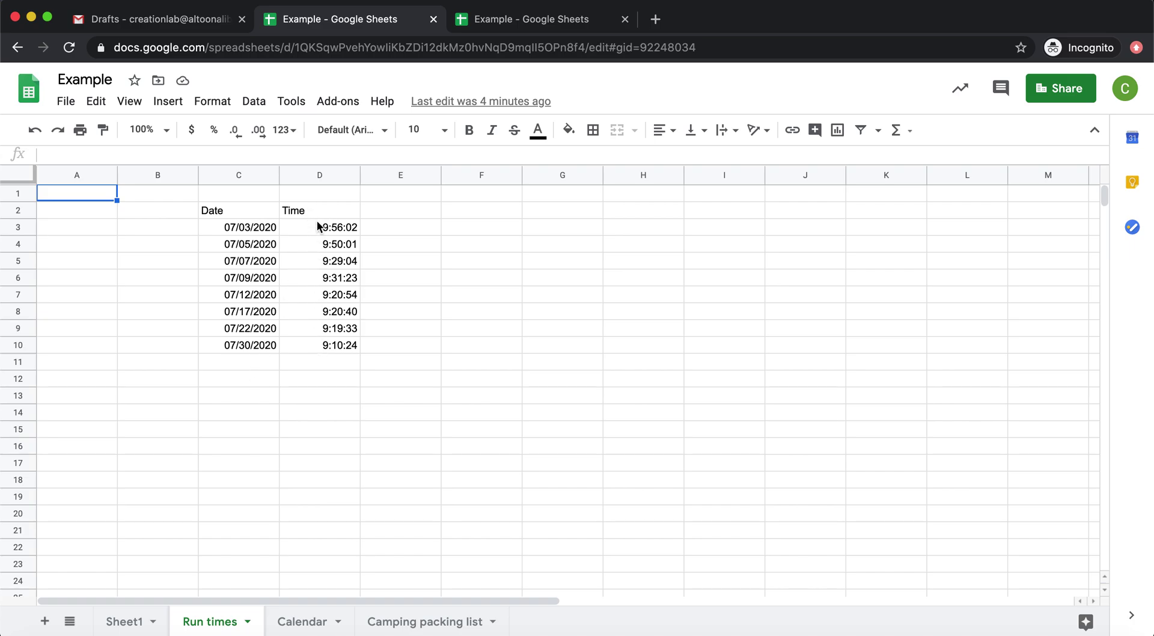
{"action": "left_click_drag", "start_coordinate": [233, 212], "coordinate": [315, 342]}
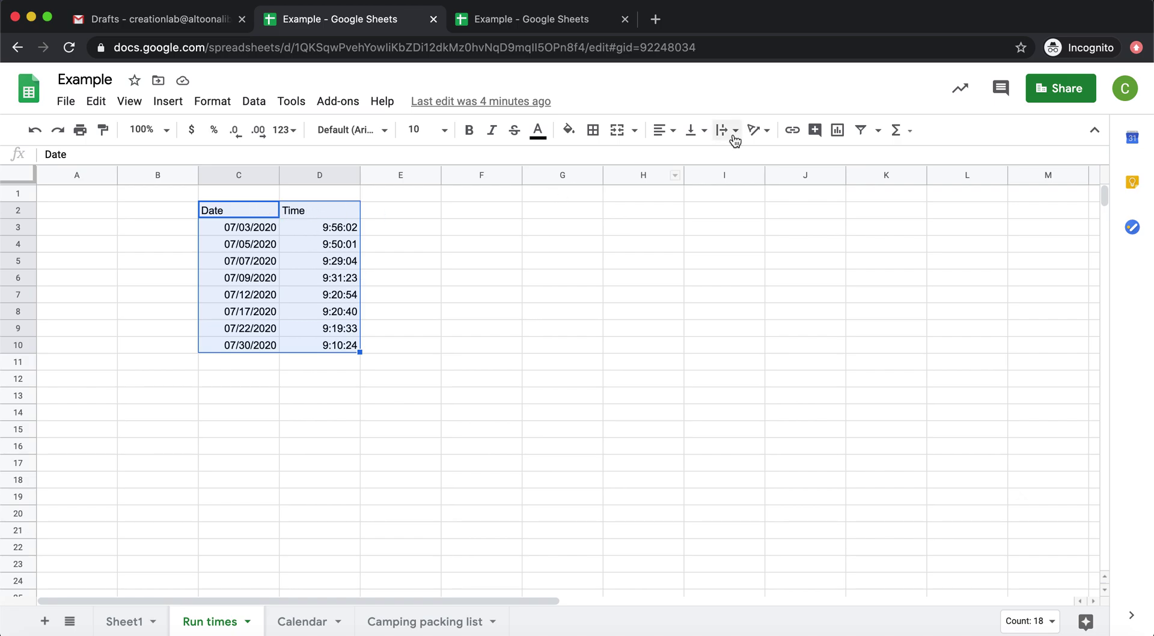
{"action": "left_click", "coordinate": [838, 133]}
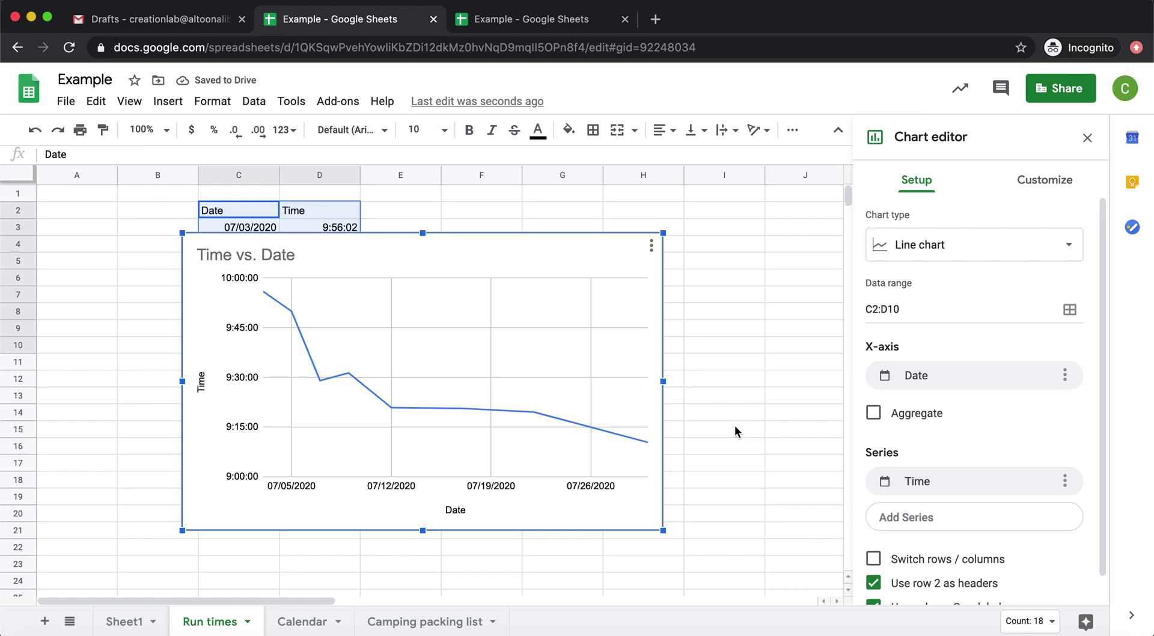
Change the chart title to "Run times" and move the chart beside the data table, starting around column E
{"action": "left_click", "coordinate": [296, 255]}
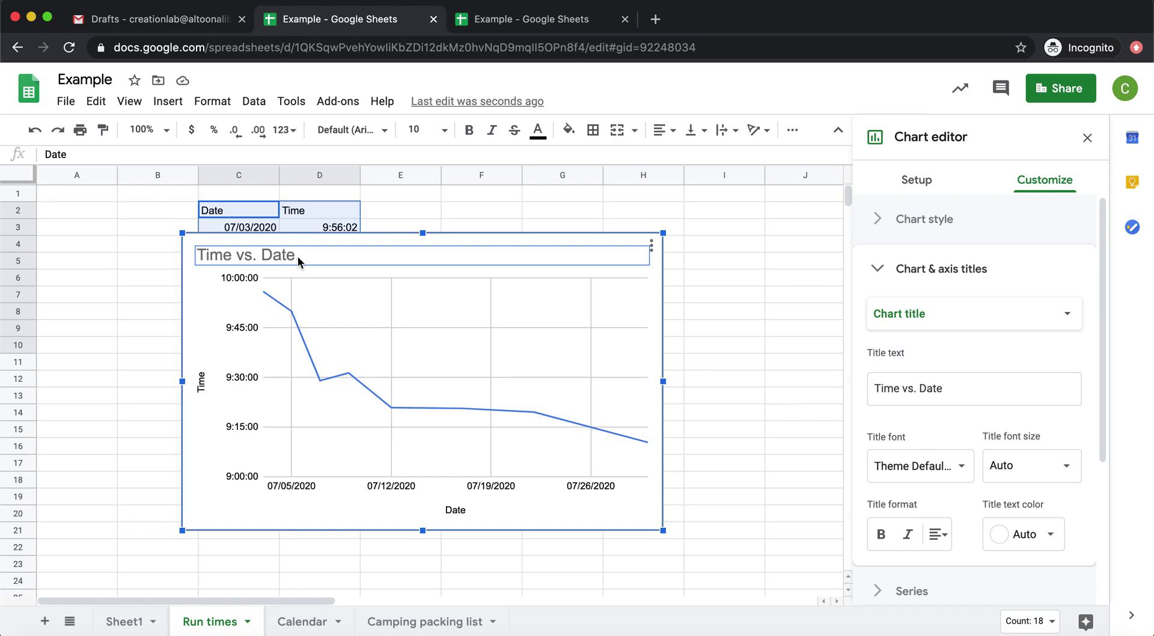
{"action": "left_click", "coordinate": [297, 255]}
{"action": "key", "text": "BackSpace"}
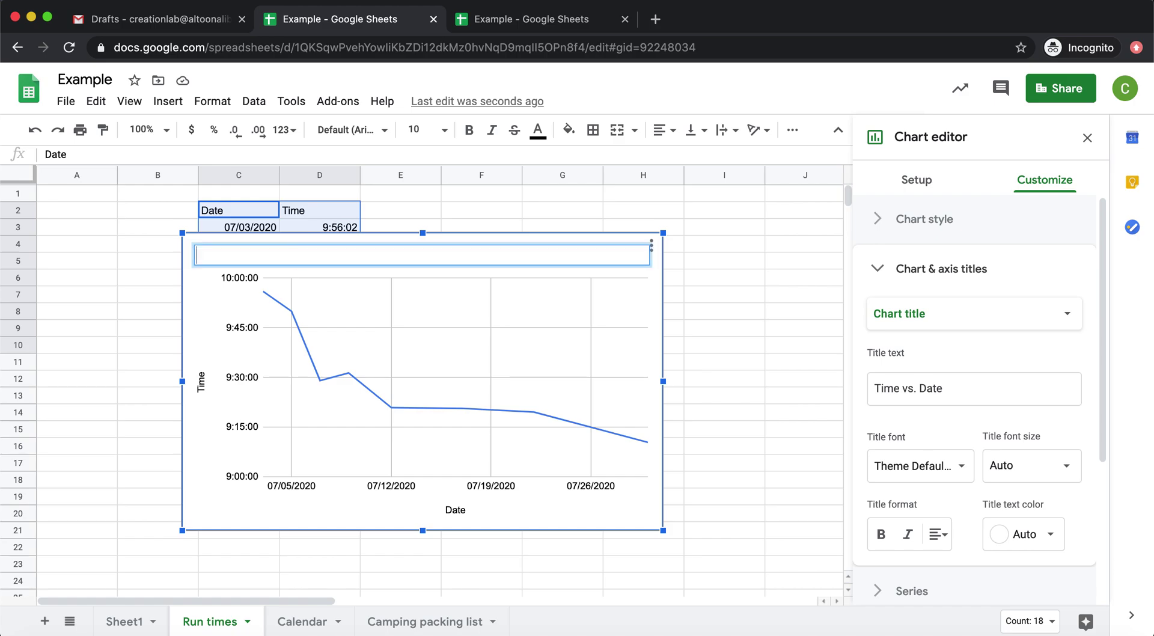
{"action": "type", "text": "Run times"}
{"action": "left_click", "coordinate": [726, 264]}
{"action": "left_click", "coordinate": [622, 251]}
{"action": "left_click_drag", "start_coordinate": [607, 244], "coordinate": [802, 228]}
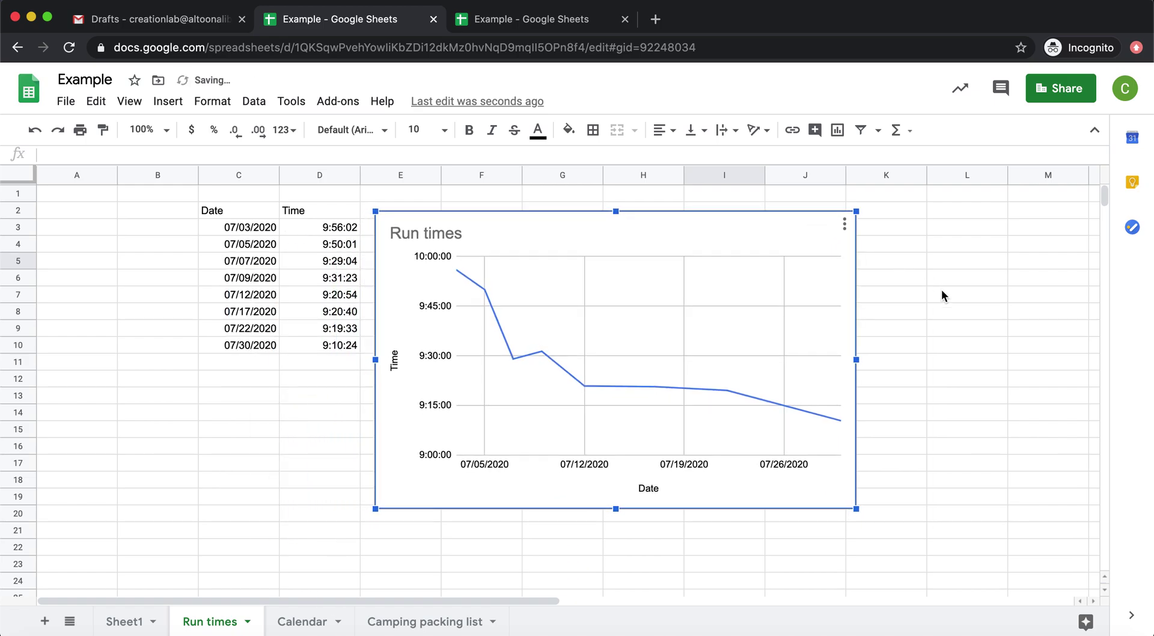
Change the run times chart from a line chart to a scatter chart
{"action": "left_click", "coordinate": [845, 224]}
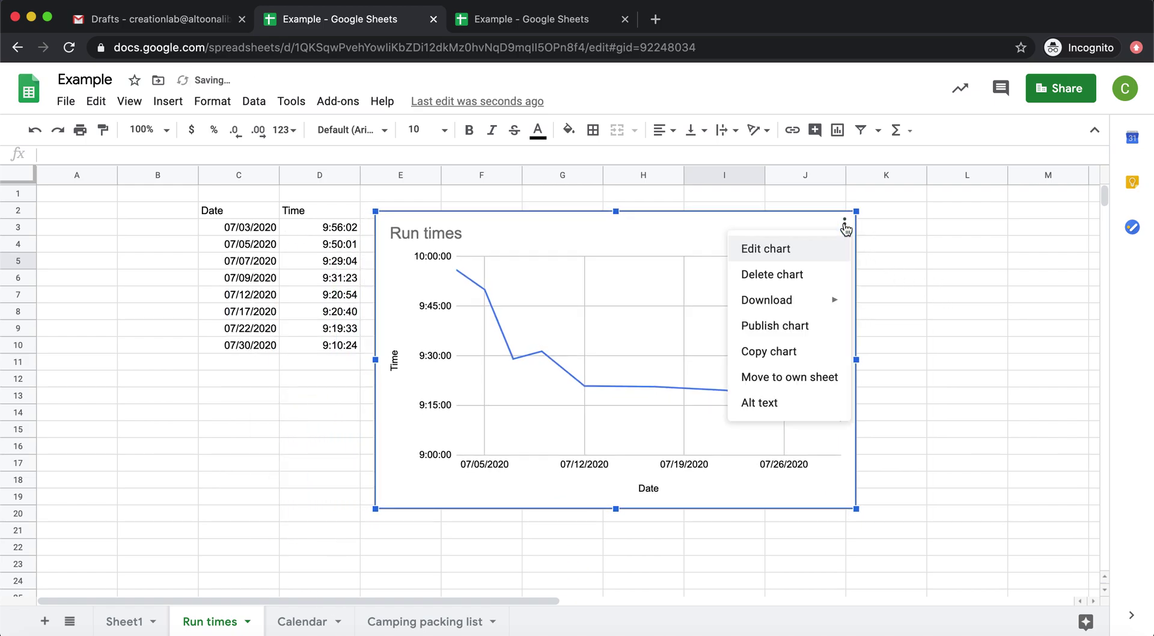
{"action": "left_click", "coordinate": [812, 256]}
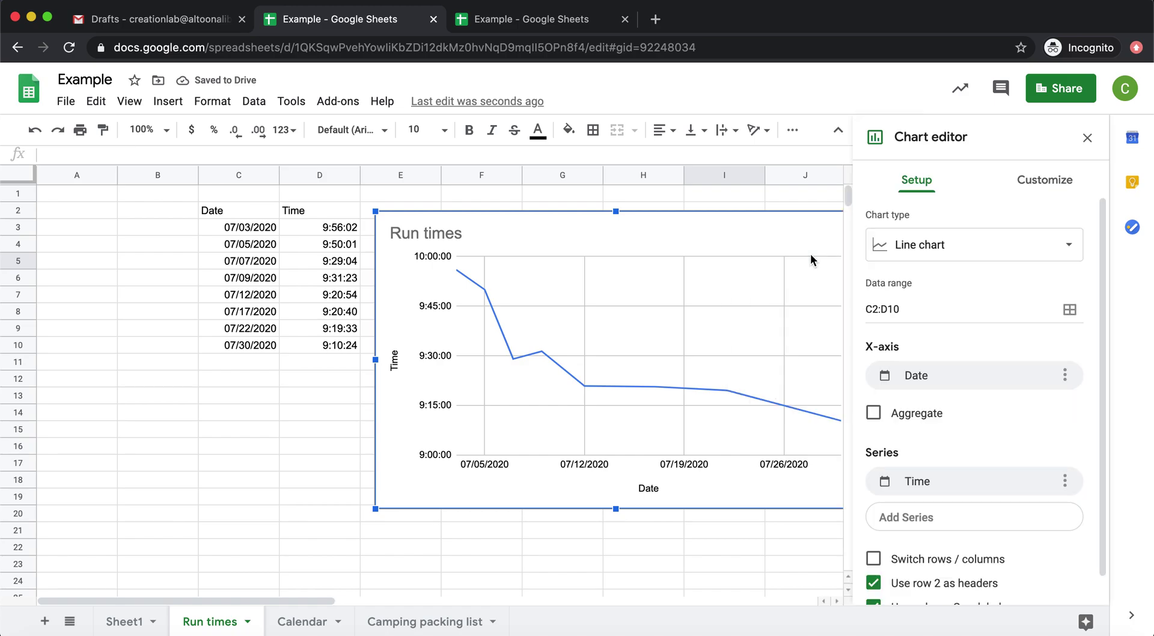
{"action": "left_click", "coordinate": [930, 250]}
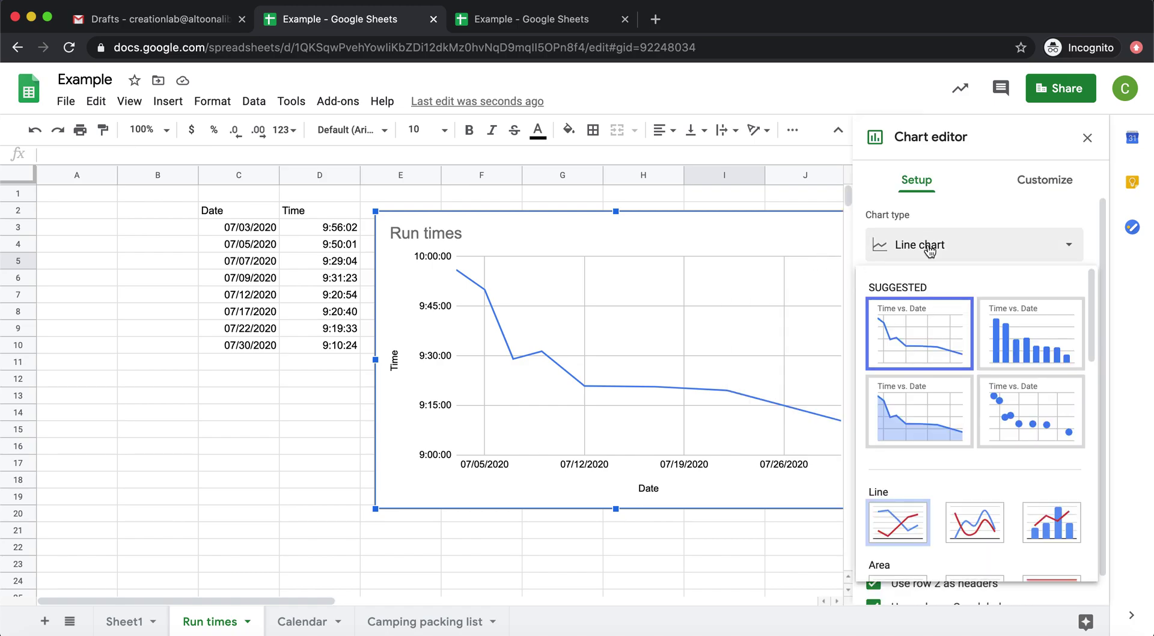
{"action": "left_click", "coordinate": [1040, 419]}
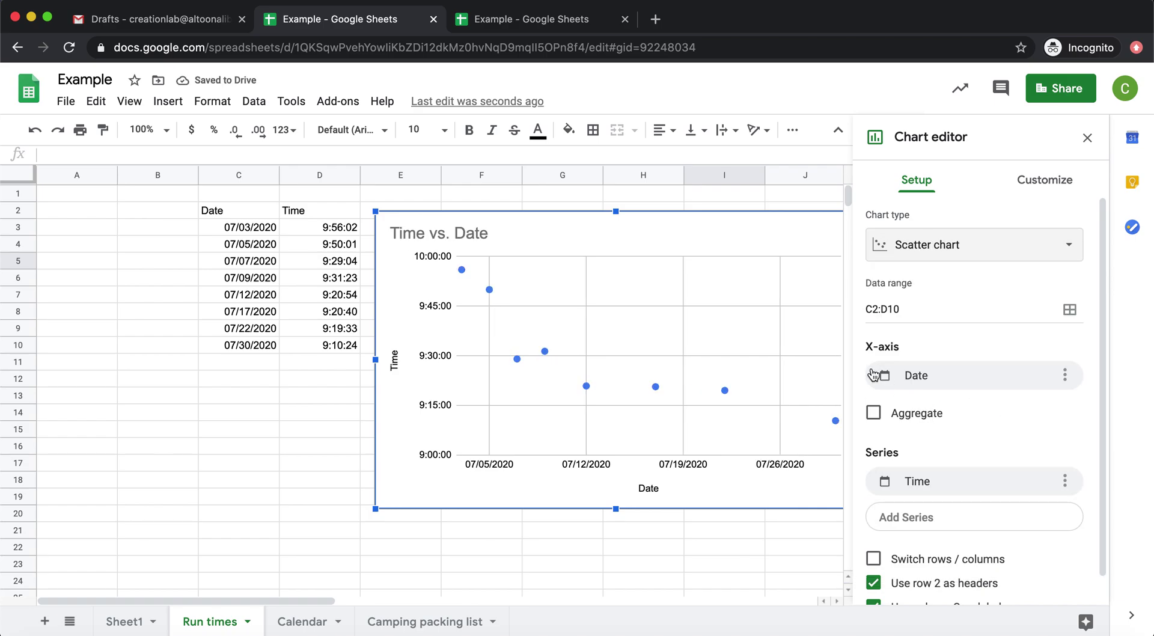
{"action": "left_click", "coordinate": [298, 418]}
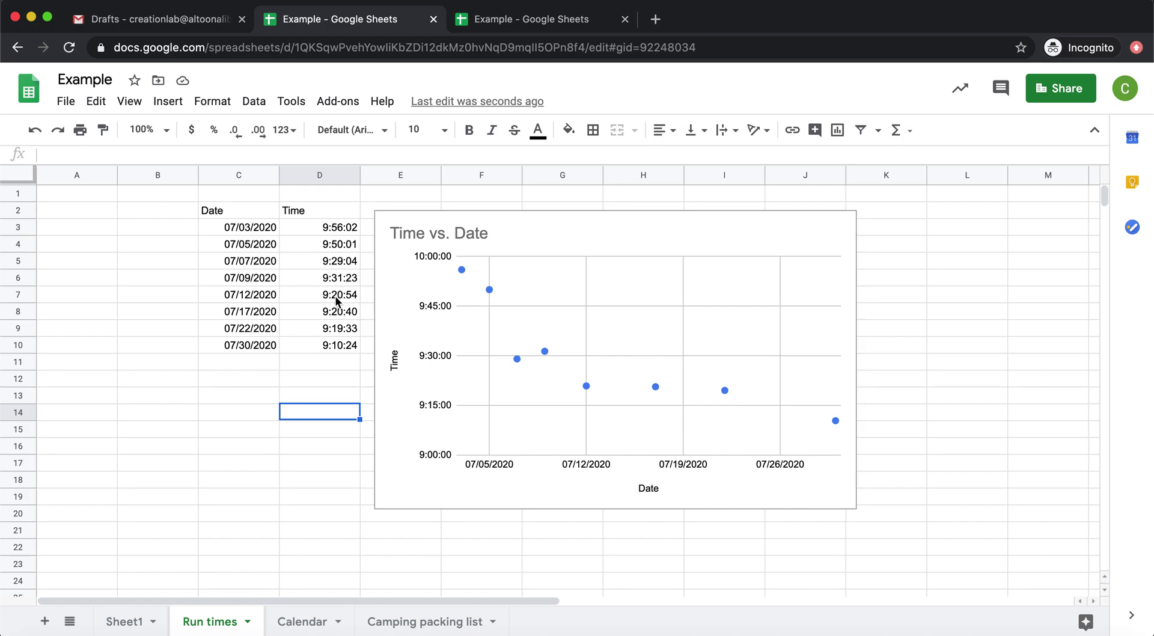
Set the run time for 07/22/2020 in cell D9 to 9:17:33
{"action": "left_click", "coordinate": [334, 330]}
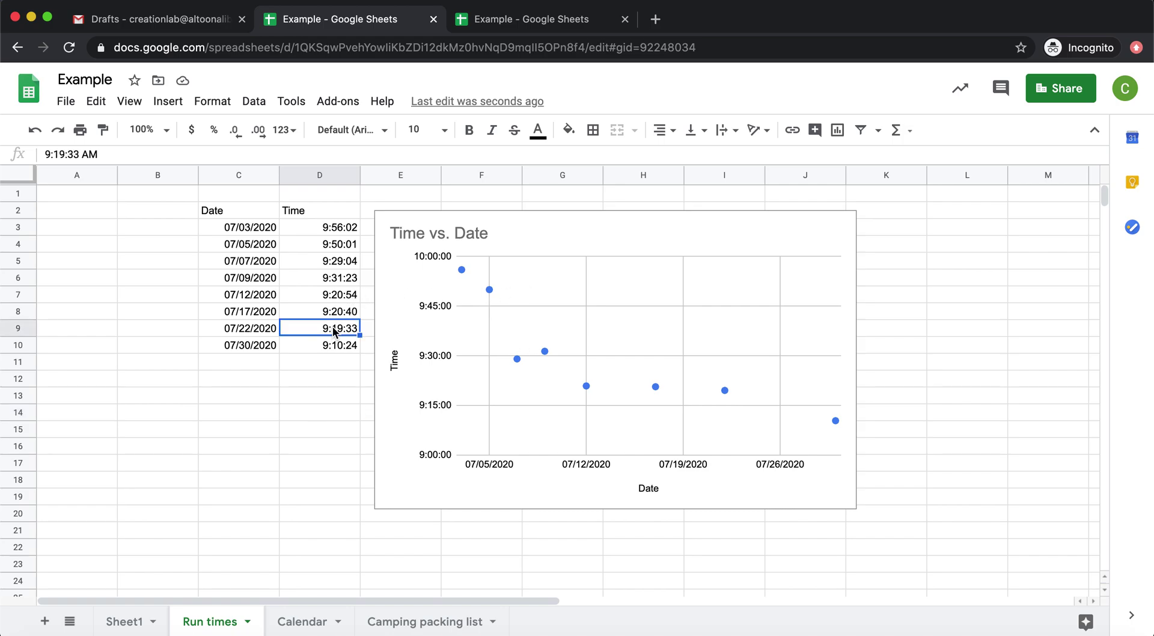
{"action": "left_click", "coordinate": [64, 154]}
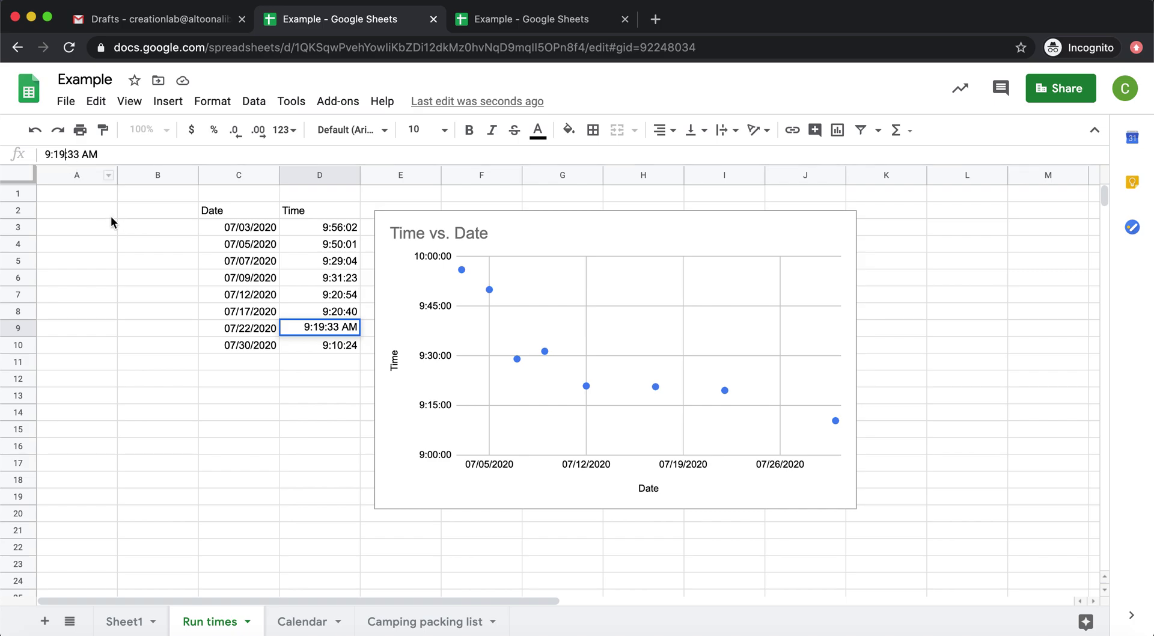
{"action": "key", "text": "BackSpace"}
{"action": "type", "text": "7"}
{"action": "left_click", "coordinate": [269, 445]}
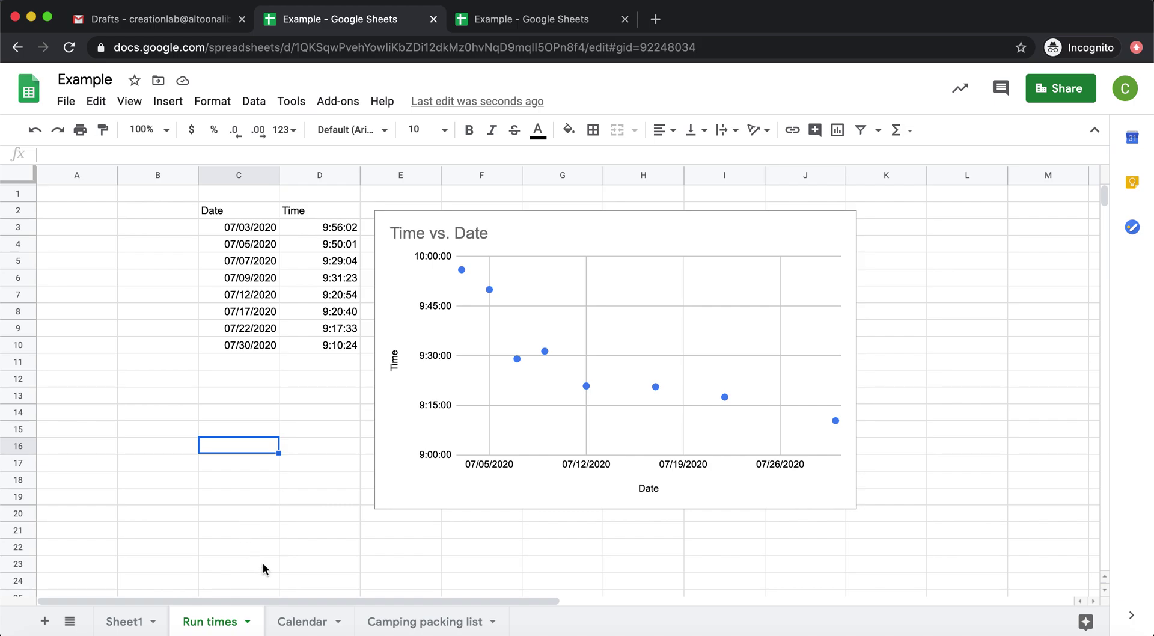
On the Calendar sheet, add top, right and bottom borders to the range G2:G13
{"action": "left_click", "coordinate": [292, 622]}
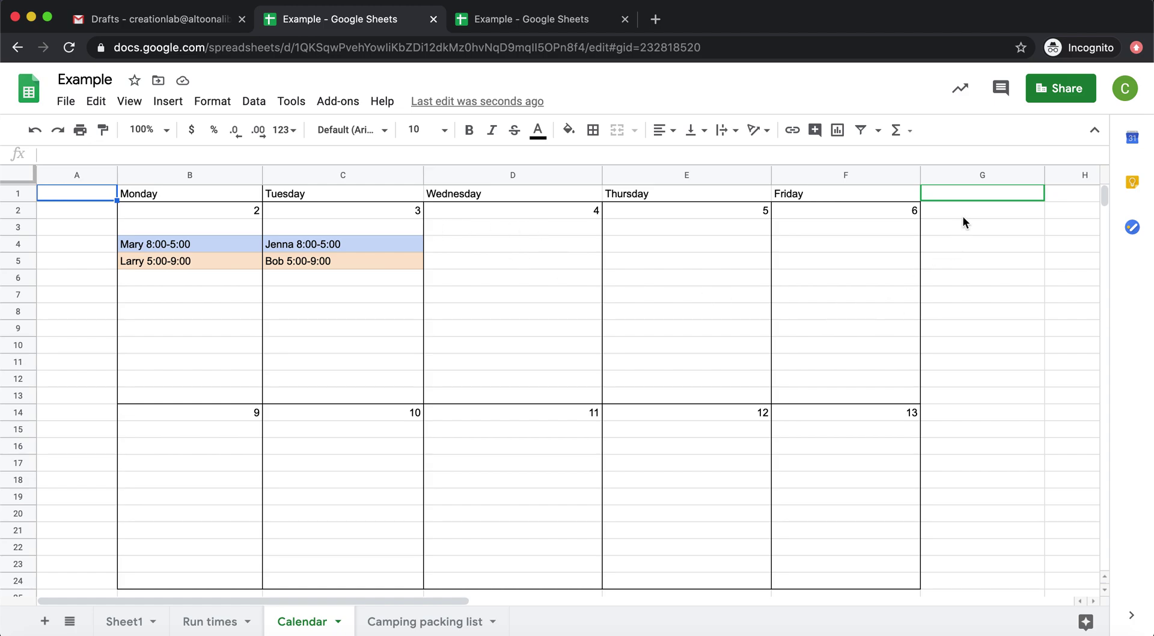
{"action": "left_click_drag", "start_coordinate": [969, 211], "coordinate": [977, 385]}
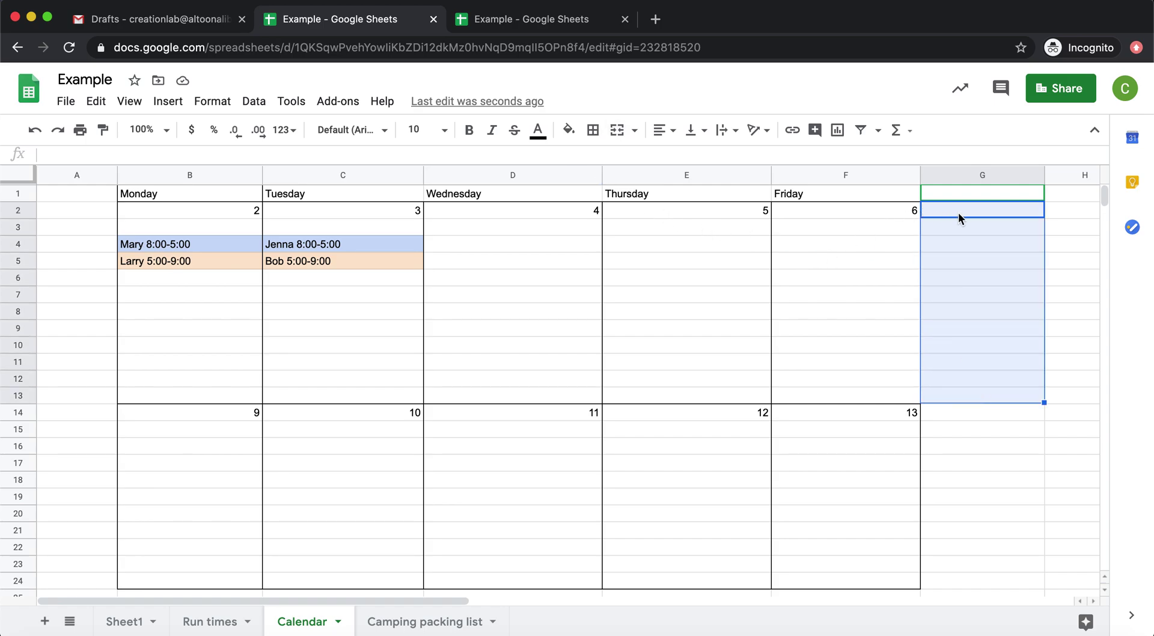
{"action": "left_click", "coordinate": [592, 134]}
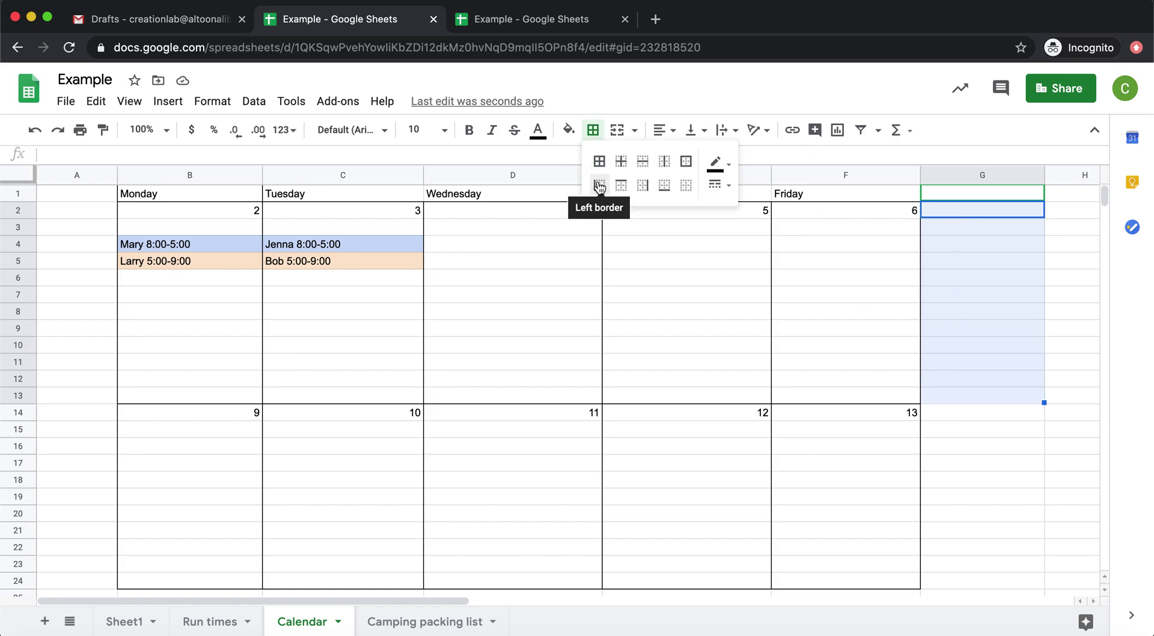
{"action": "left_click", "coordinate": [622, 188]}
{"action": "left_click", "coordinate": [642, 185]}
{"action": "left_click", "coordinate": [664, 186]}
{"action": "left_click", "coordinate": [848, 366]}
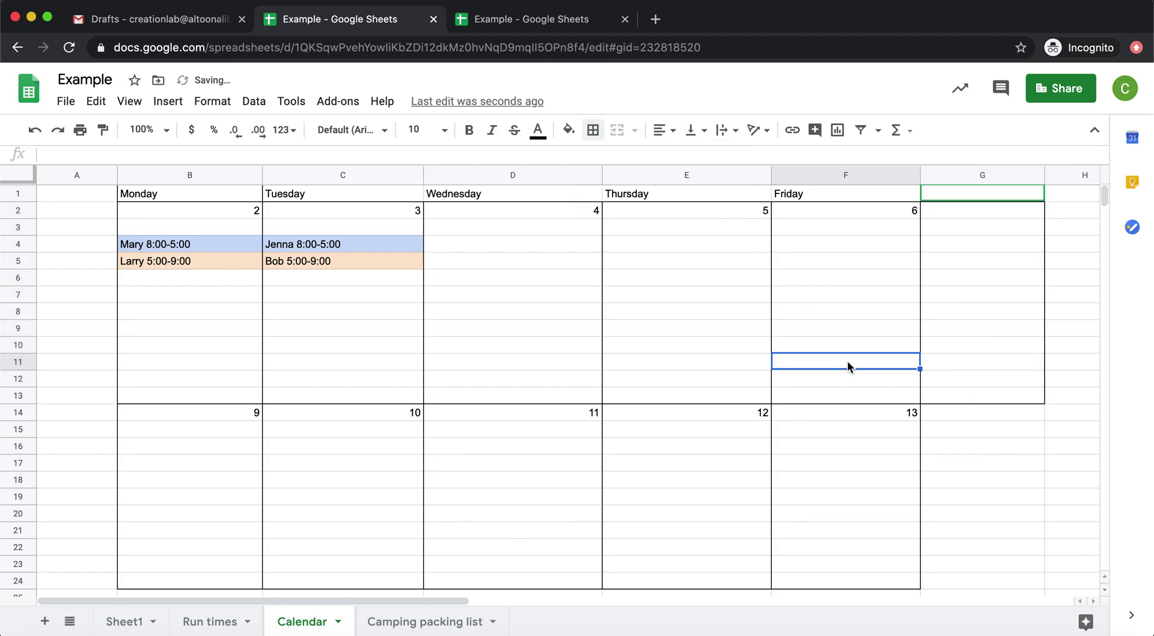
Enter the header "Saturday" in G1 and the date number 7 in G2
{"action": "left_click", "coordinate": [966, 208]}
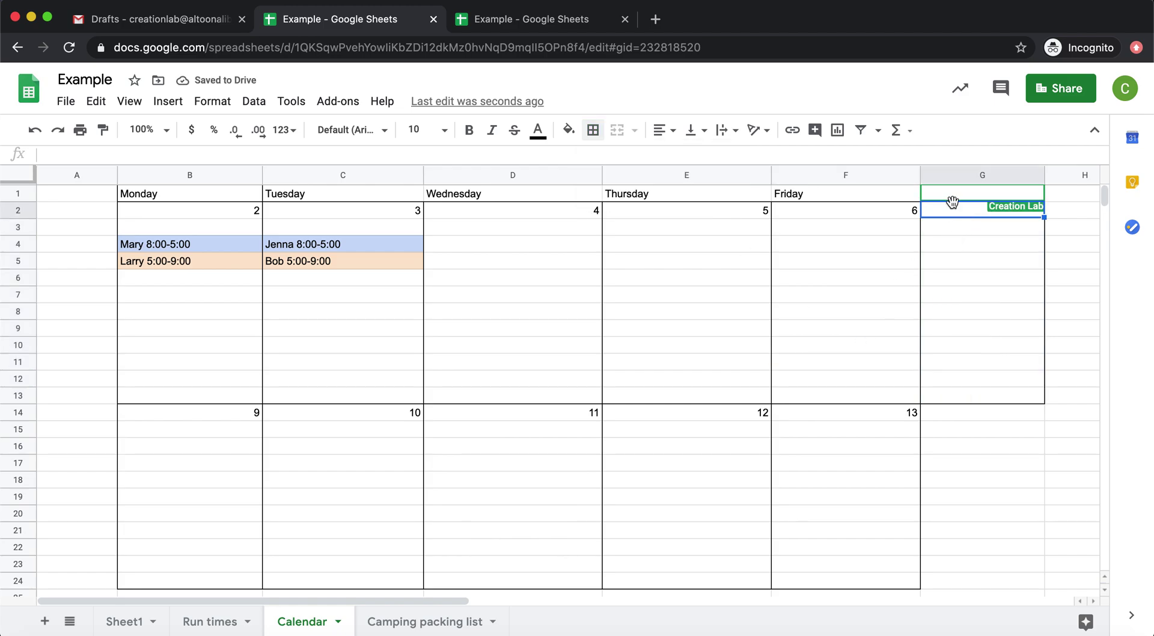
{"action": "left_click", "coordinate": [957, 198]}
{"action": "type", "text": "Sa"}
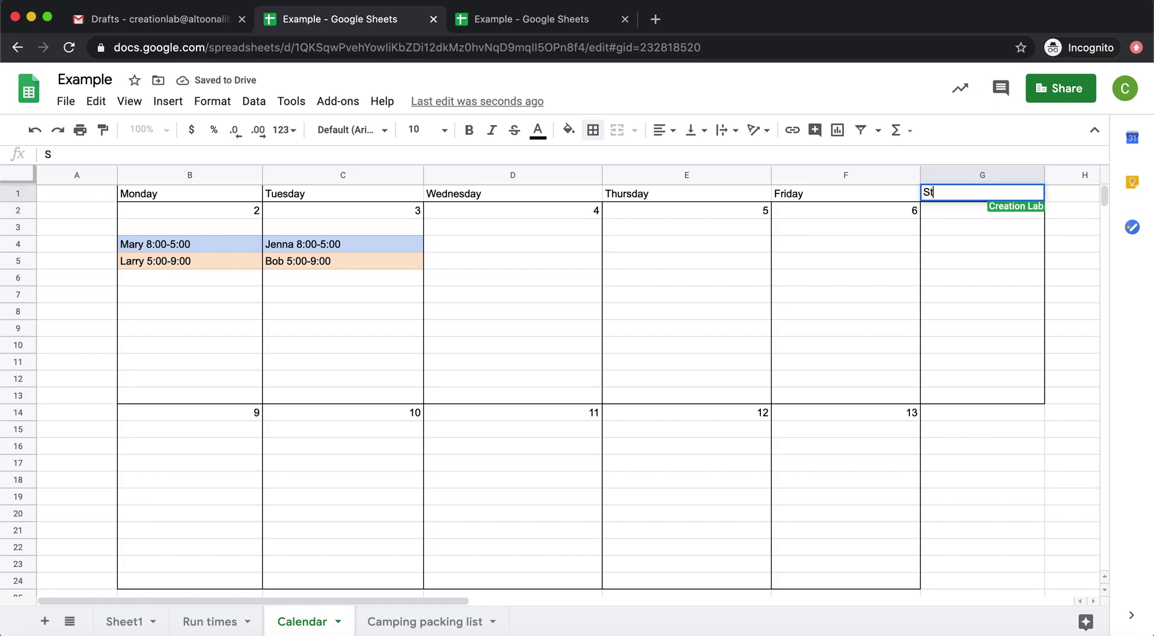
{"action": "key", "text": "BackSpace"}
{"action": "type", "text": "aturday"}
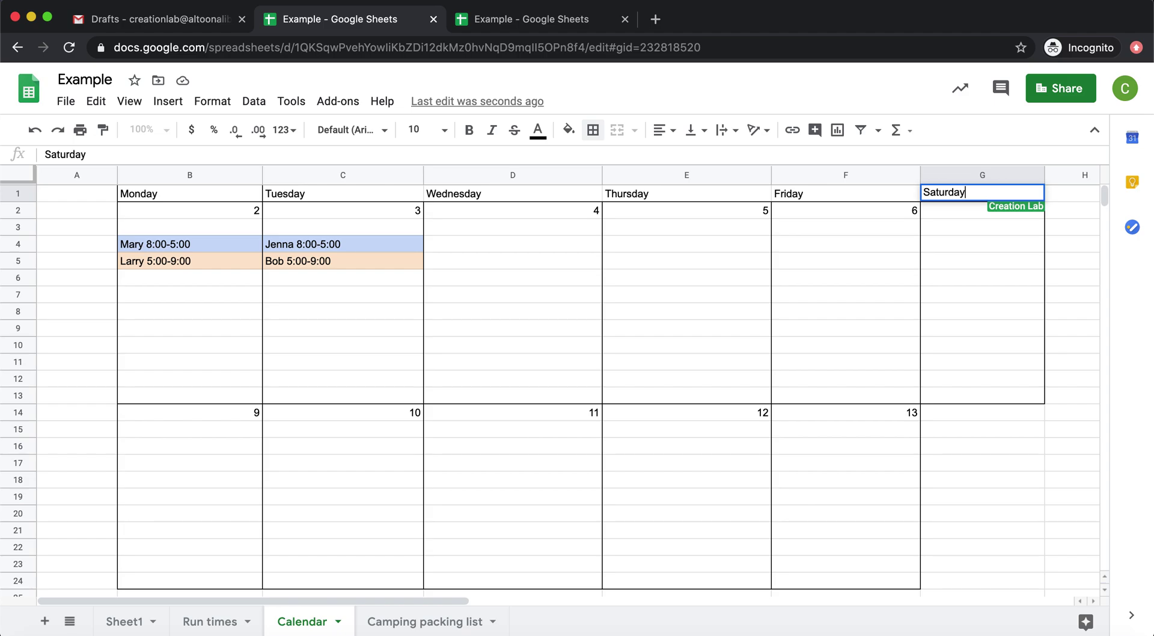
{"action": "left_click", "coordinate": [976, 247]}
{"action": "left_click", "coordinate": [1022, 205]}
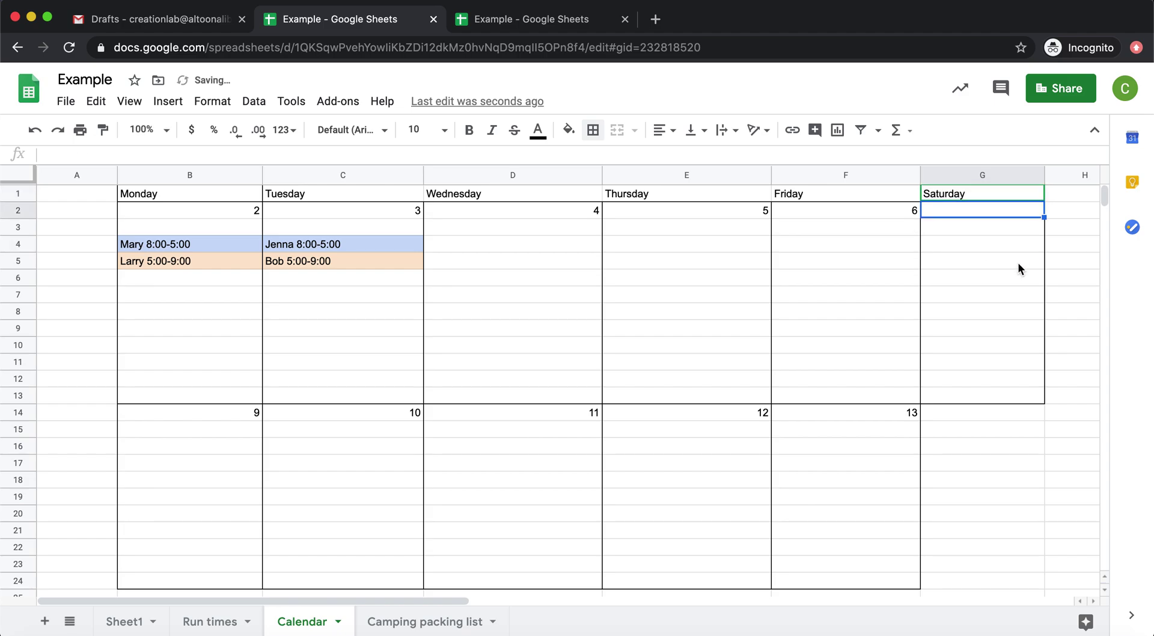
{"action": "type", "text": "7"}
{"action": "left_click", "coordinate": [1018, 335]}
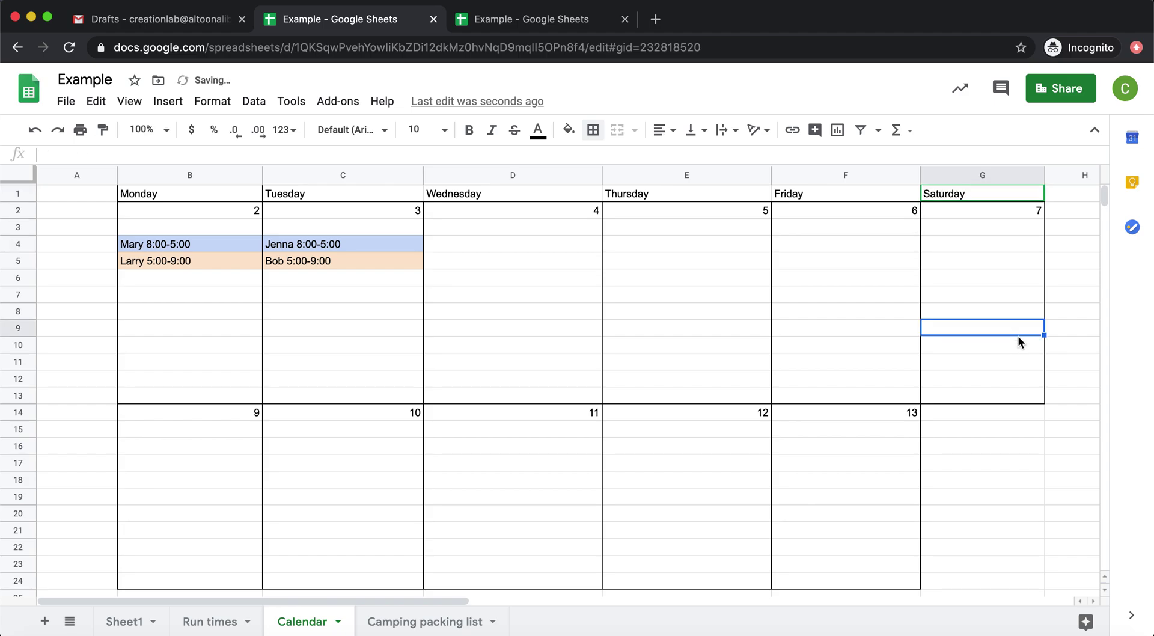
{"action": "left_click", "coordinate": [989, 449]}
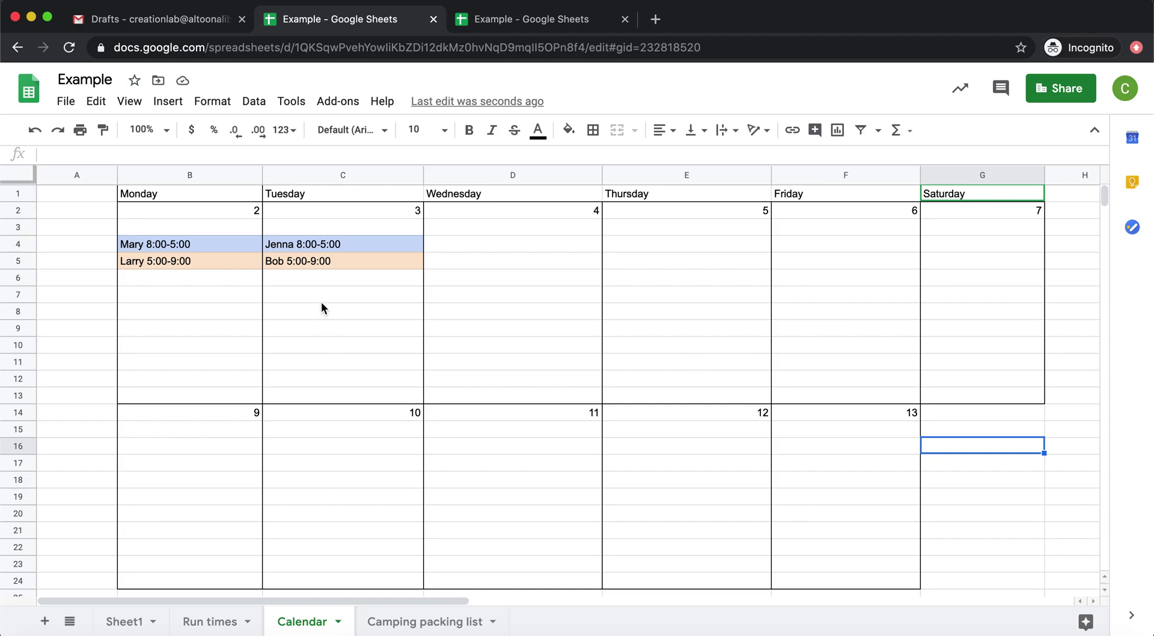
Replace the employee's name in the 5:00-9:00 shift on Tuesday the 3rd, keeping the shift hours
{"action": "left_click", "coordinate": [277, 264]}
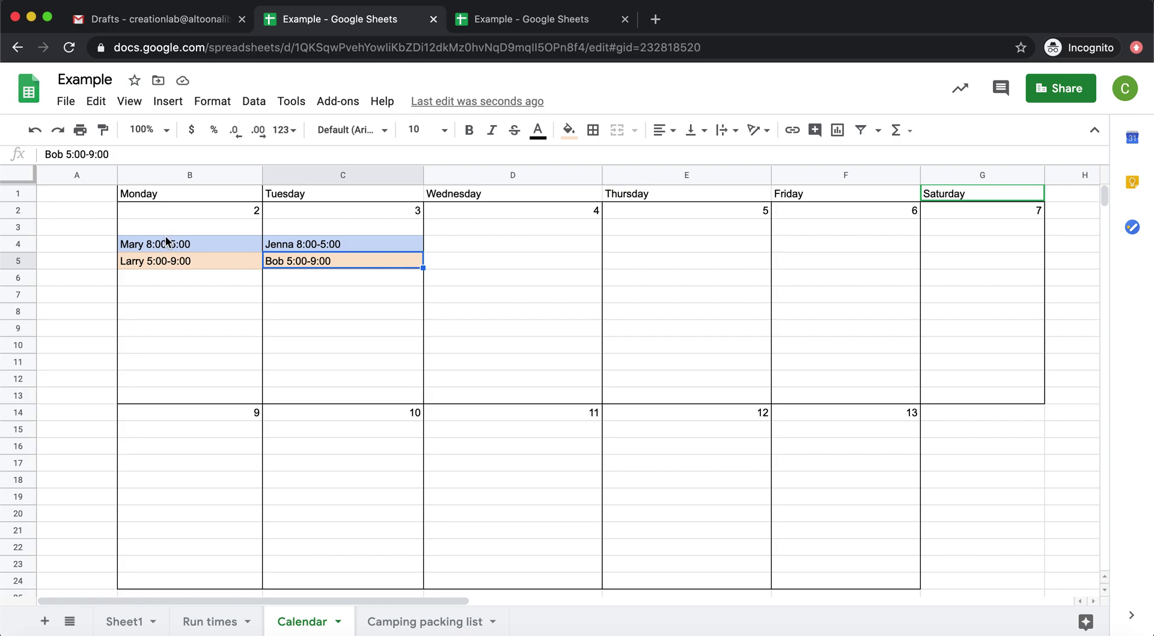
{"action": "left_click", "coordinate": [62, 150]}
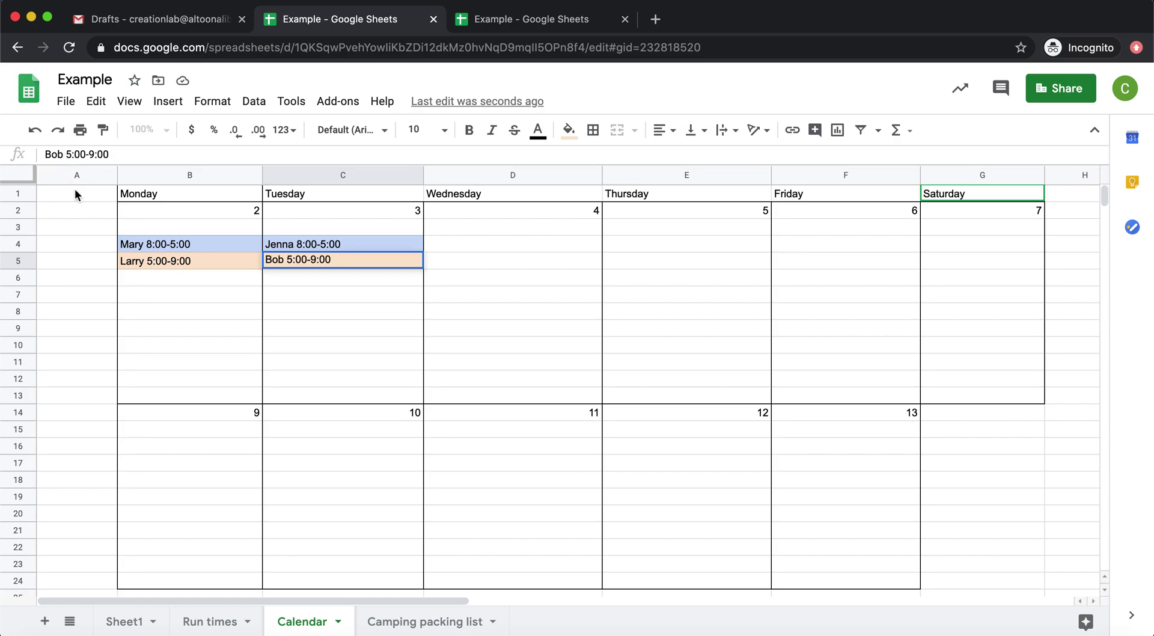
{"action": "key", "text": "BackSpace"}
{"action": "key", "text": "BackSpace"}
{"action": "key", "text": "BackSpace"}
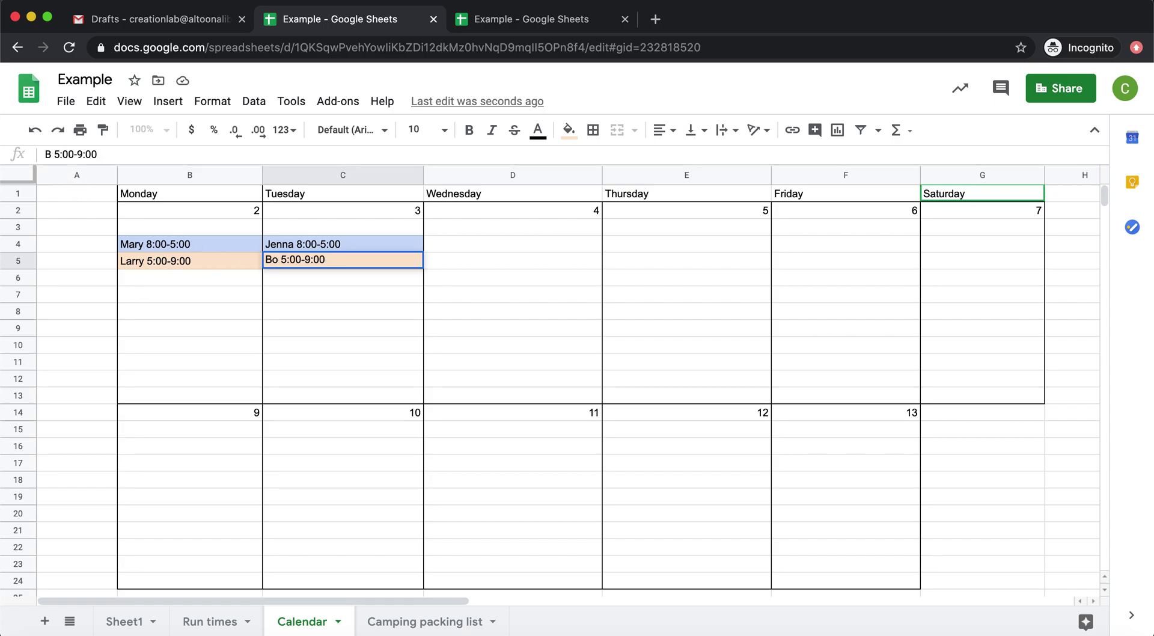
{"action": "type", "text": "Sue"}
{"action": "left_click", "coordinate": [304, 340]}
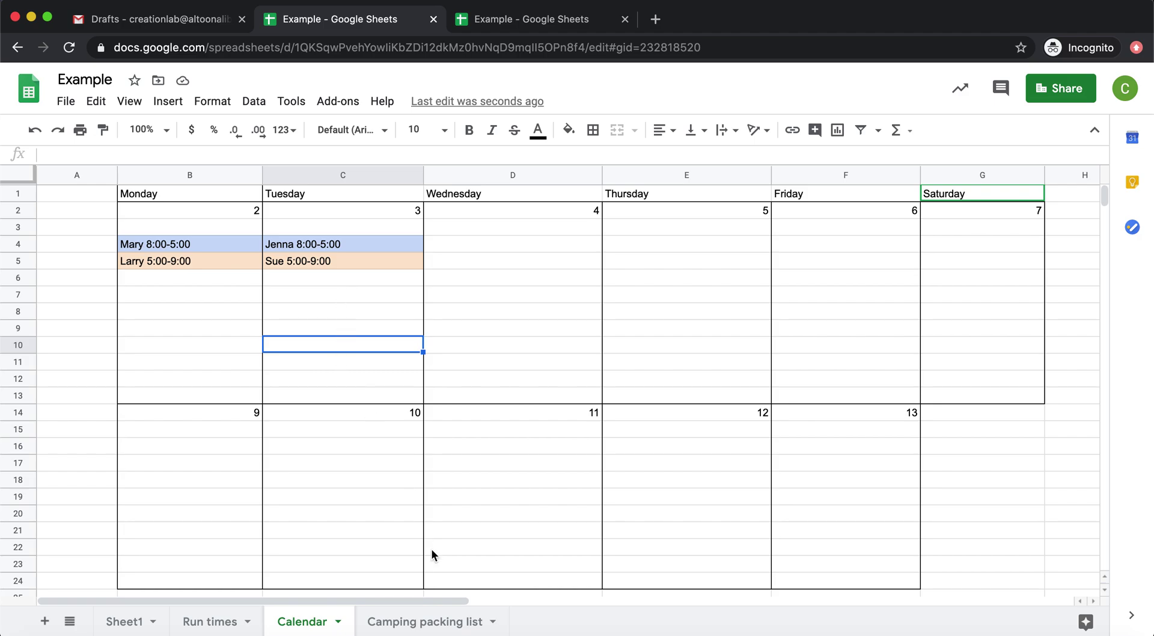
Open the Camping packing list sheet and tick the checkbox in G9
{"action": "left_click", "coordinate": [425, 622]}
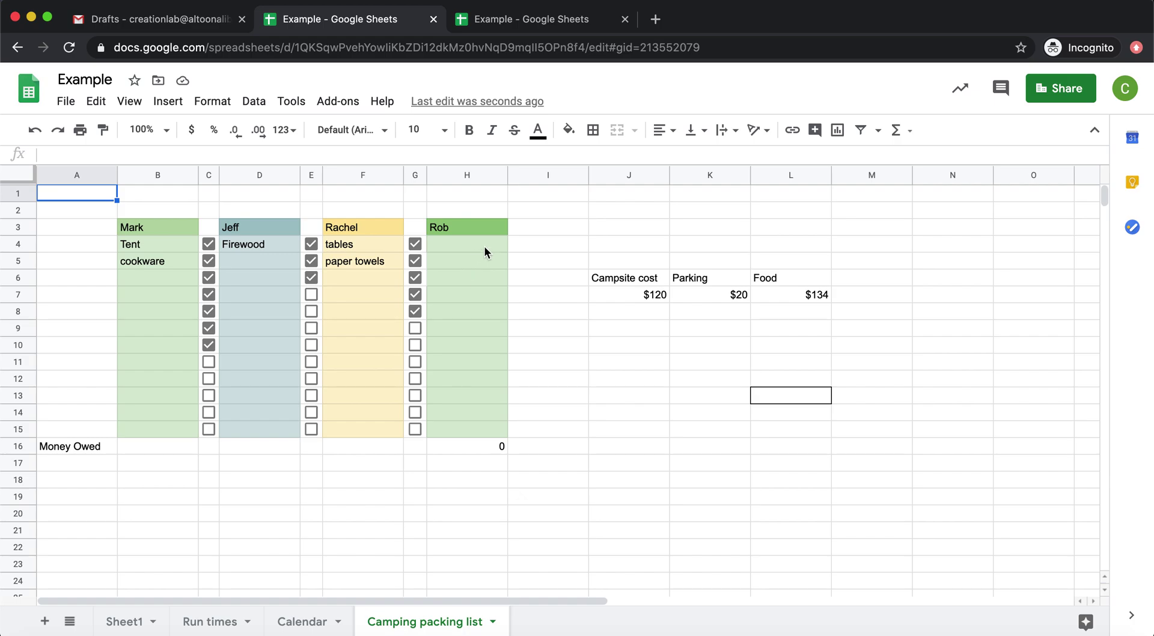
{"action": "left_click", "coordinate": [420, 325]}
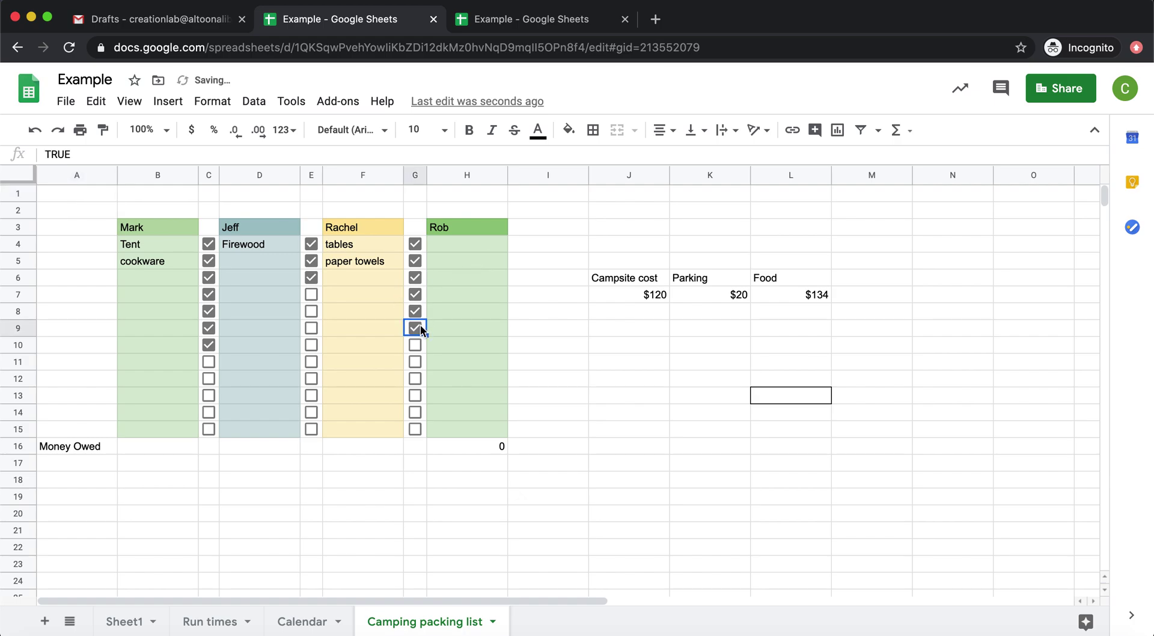
Tick the checkbox in G10 of the camping packing list
{"action": "left_click", "coordinate": [418, 344]}
{"action": "left_click", "coordinate": [398, 496]}
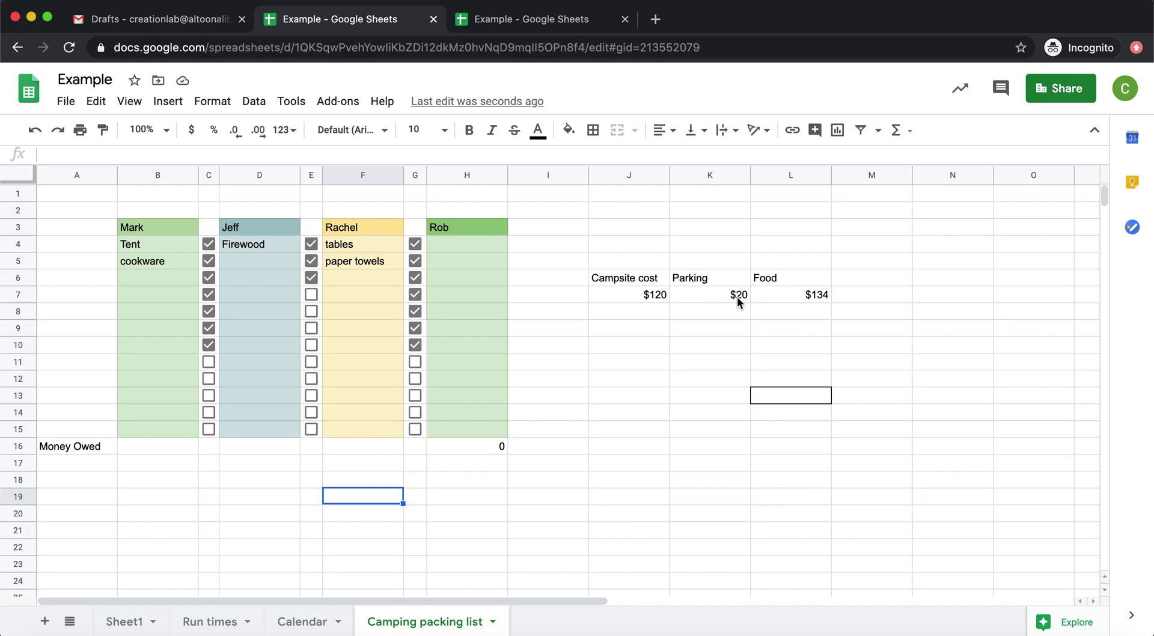
Enter a SUM formula in L10 that totals the campsite, parking and food costs in J7:L7
{"action": "left_click", "coordinate": [795, 310]}
{"action": "left_click", "coordinate": [789, 348]}
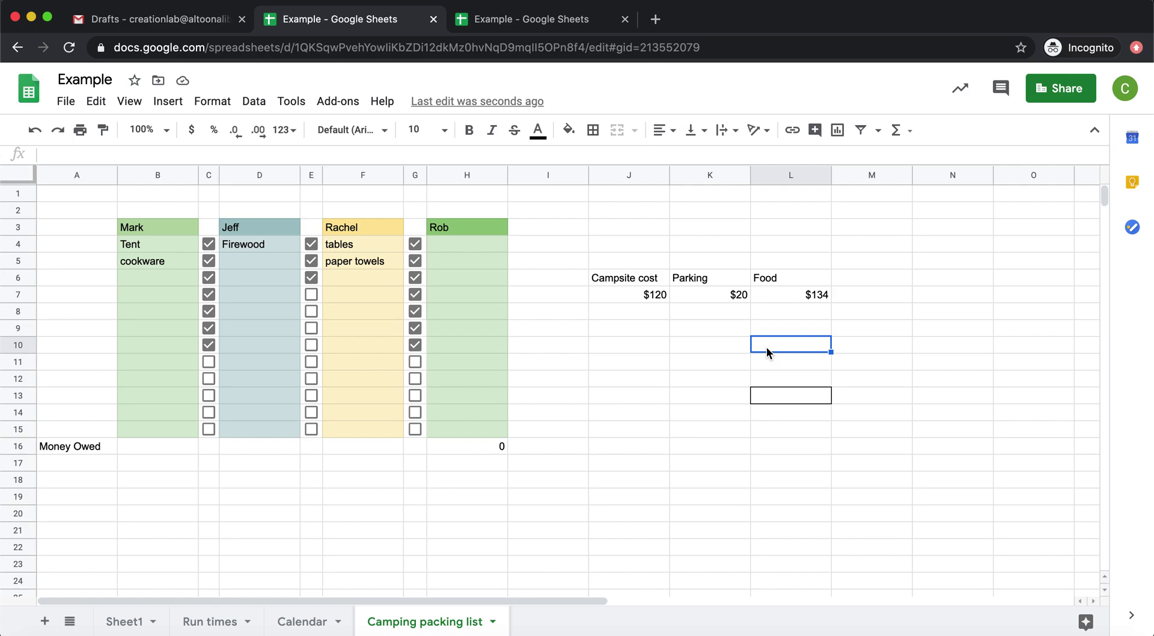
{"action": "type", "text": "="}
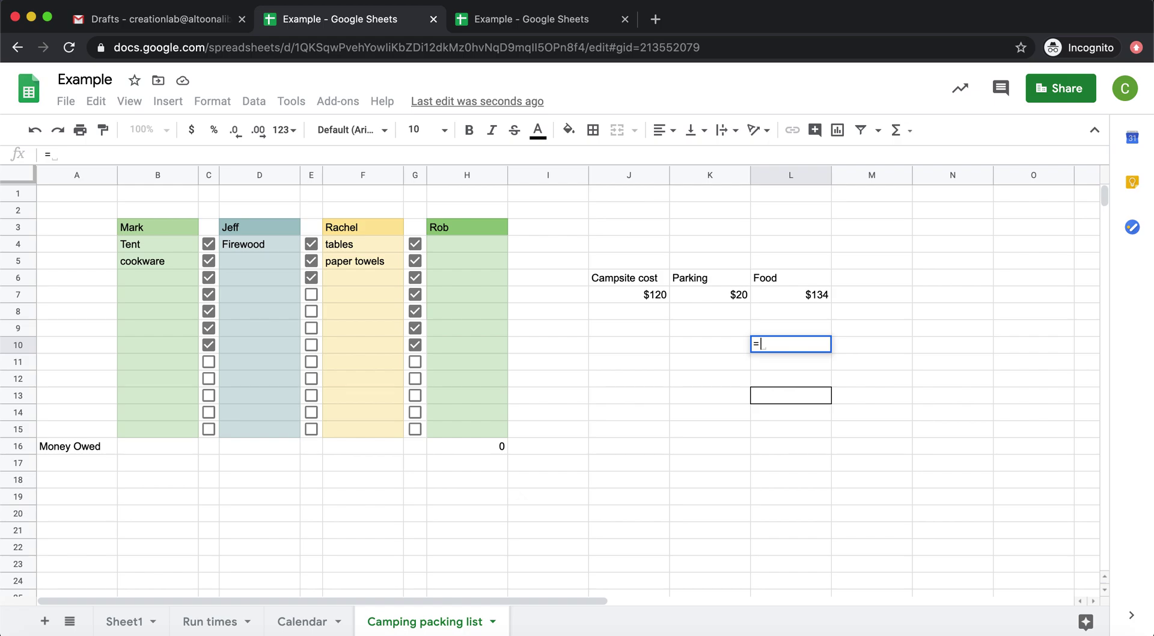
{"action": "type", "text": "sum"}
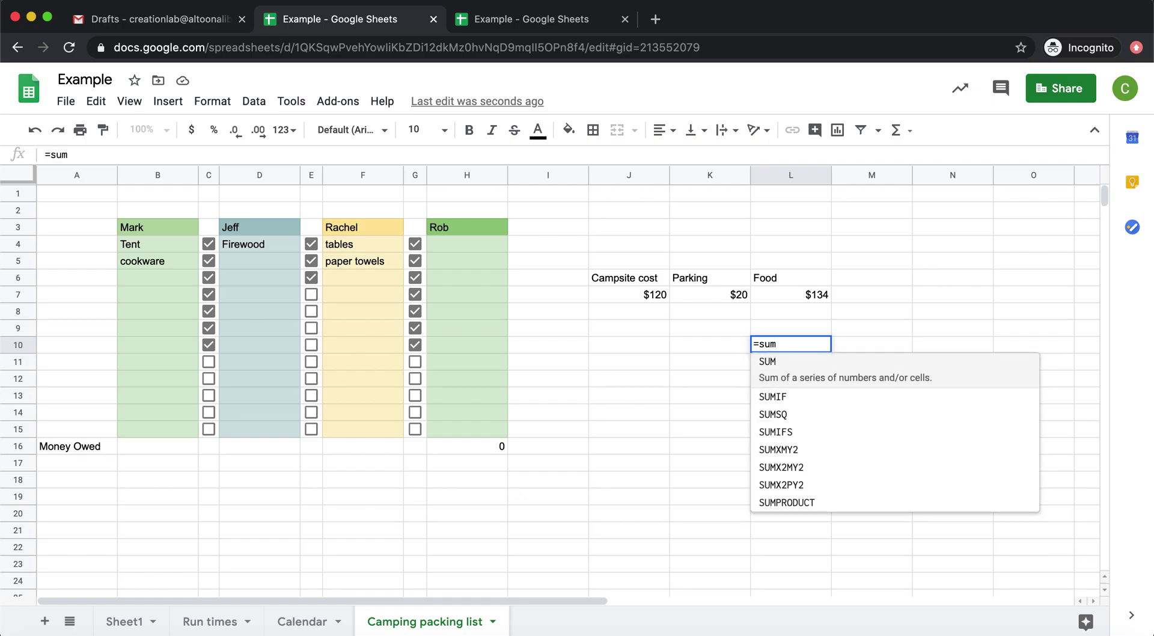
{"action": "type", "text": "("}
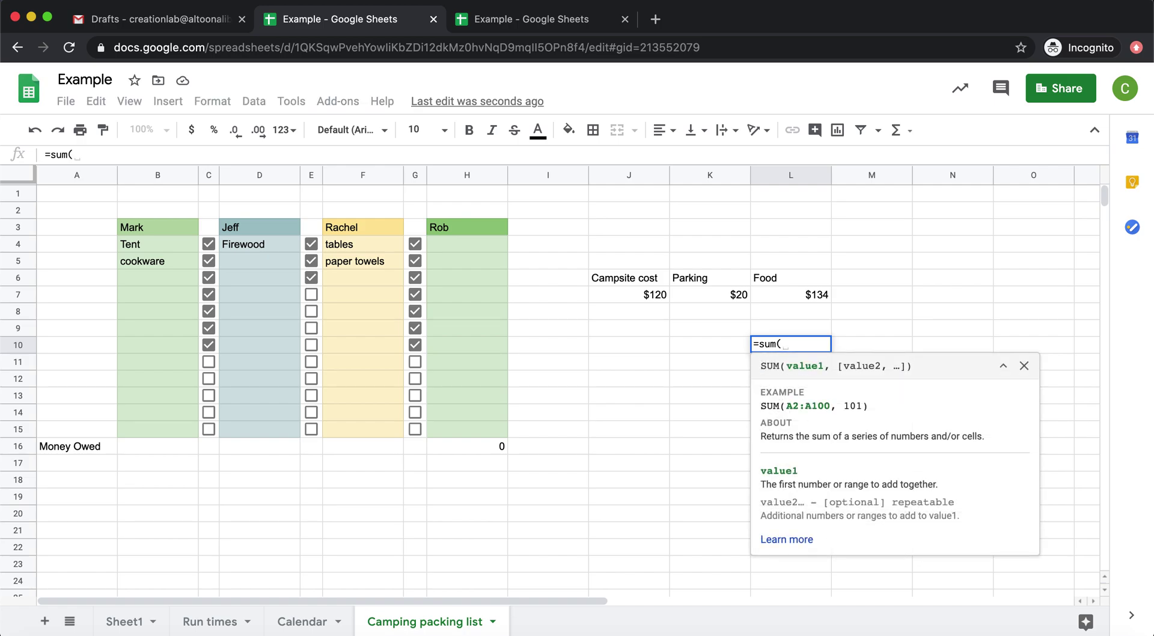
{"action": "left_click", "coordinate": [648, 295]}
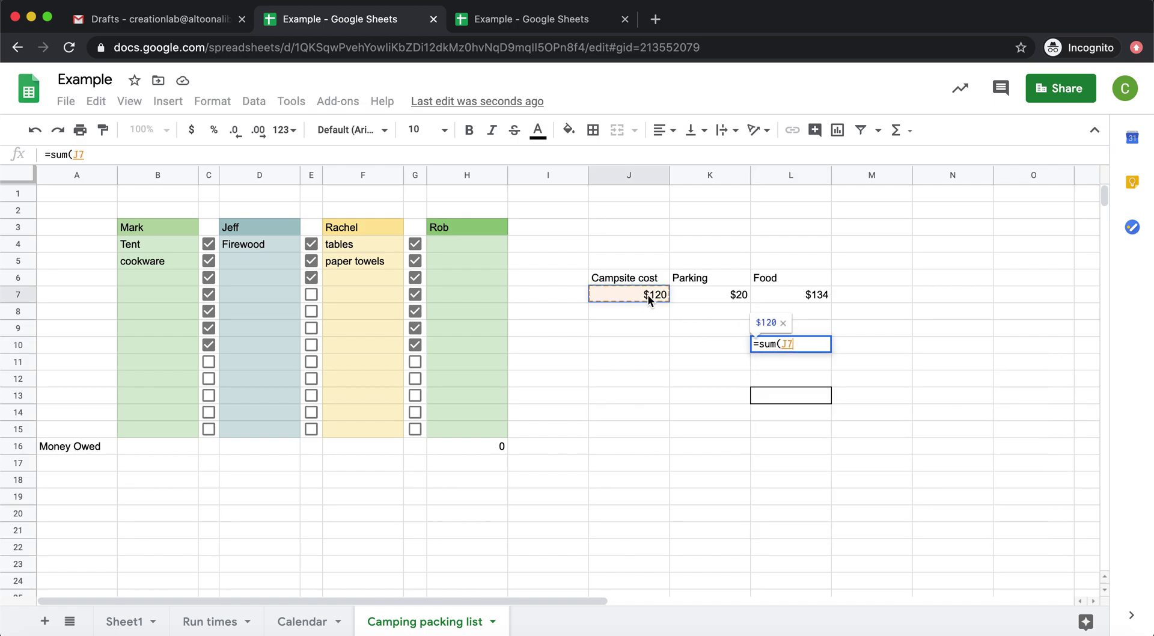
{"action": "left_click_drag", "start_coordinate": [647, 294], "coordinate": [767, 293]}
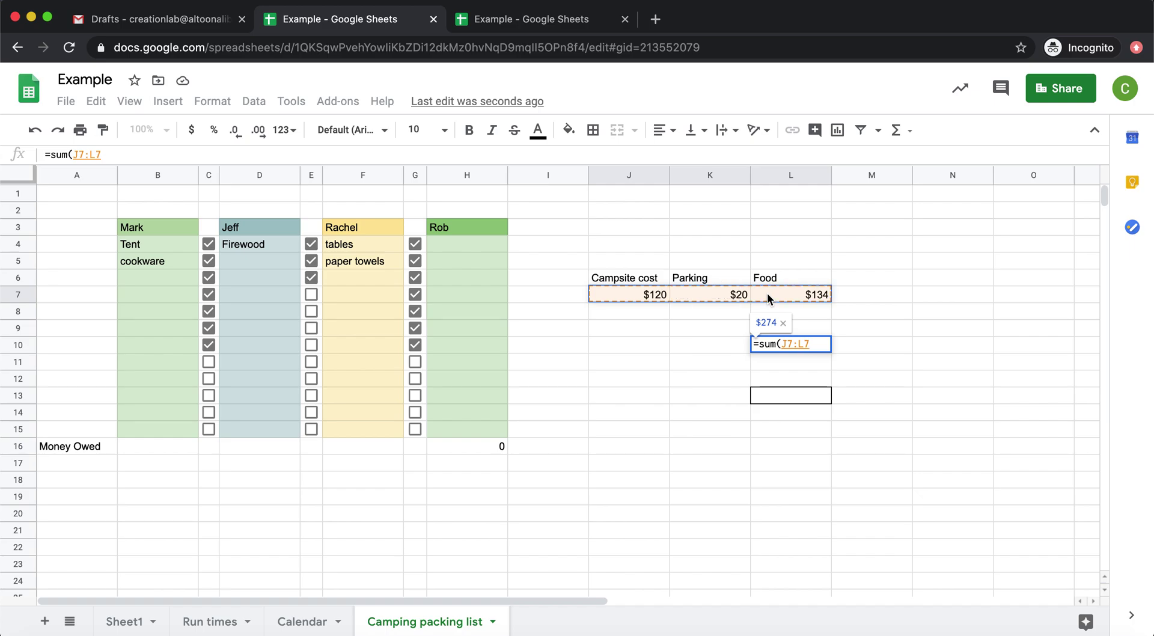
{"action": "key", "text": "Return"}
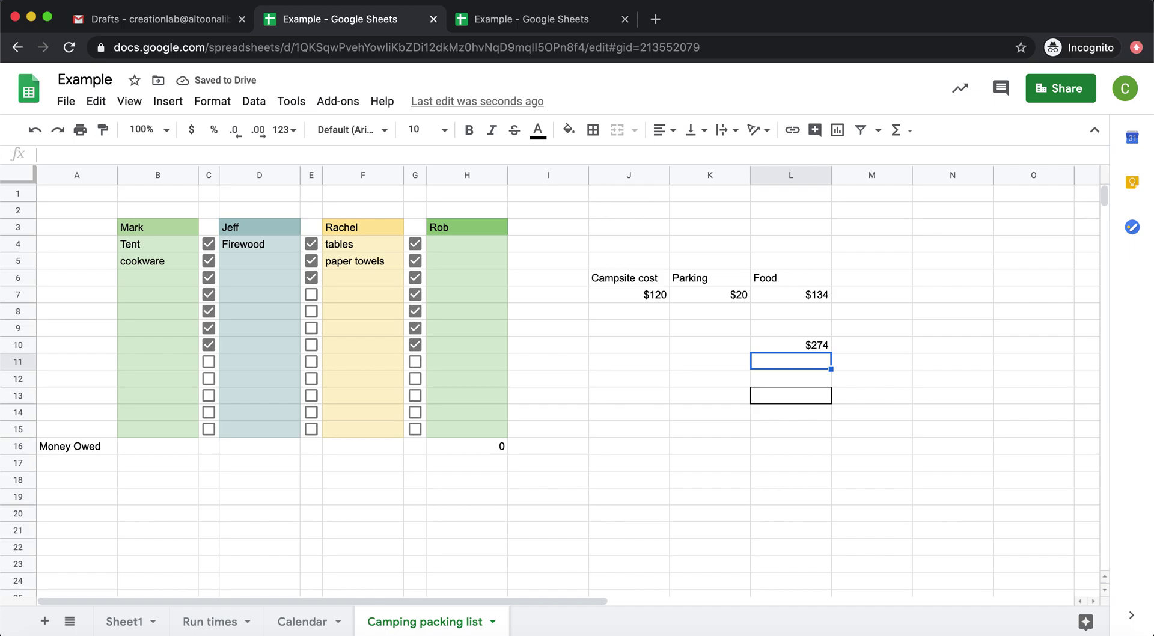
Enter the formula =(L10)/4 in the bordered cell L13 to split the total cost among four people
{"action": "left_click", "coordinate": [774, 392]}
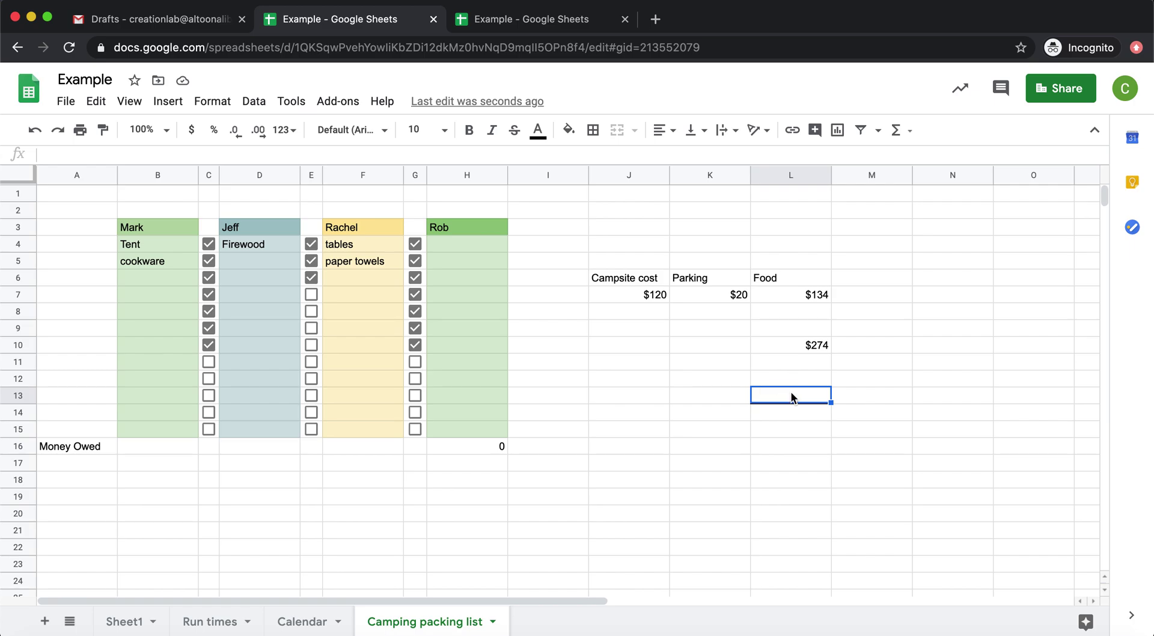
{"action": "type", "text": "="}
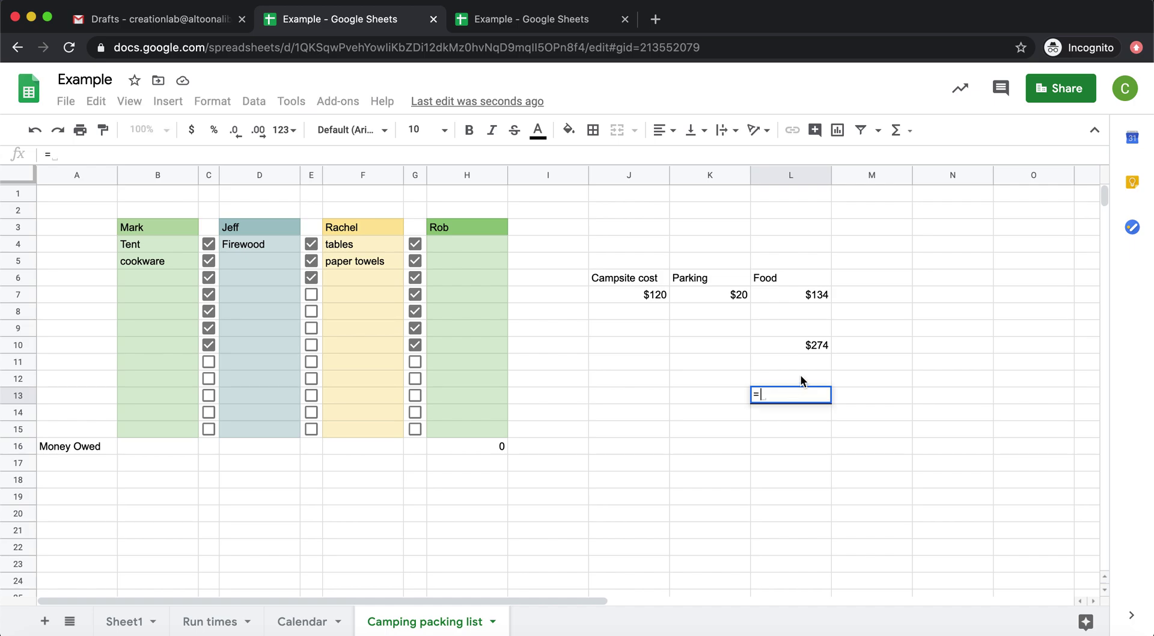
{"action": "type", "text": "("}
{"action": "left_click", "coordinate": [824, 345]}
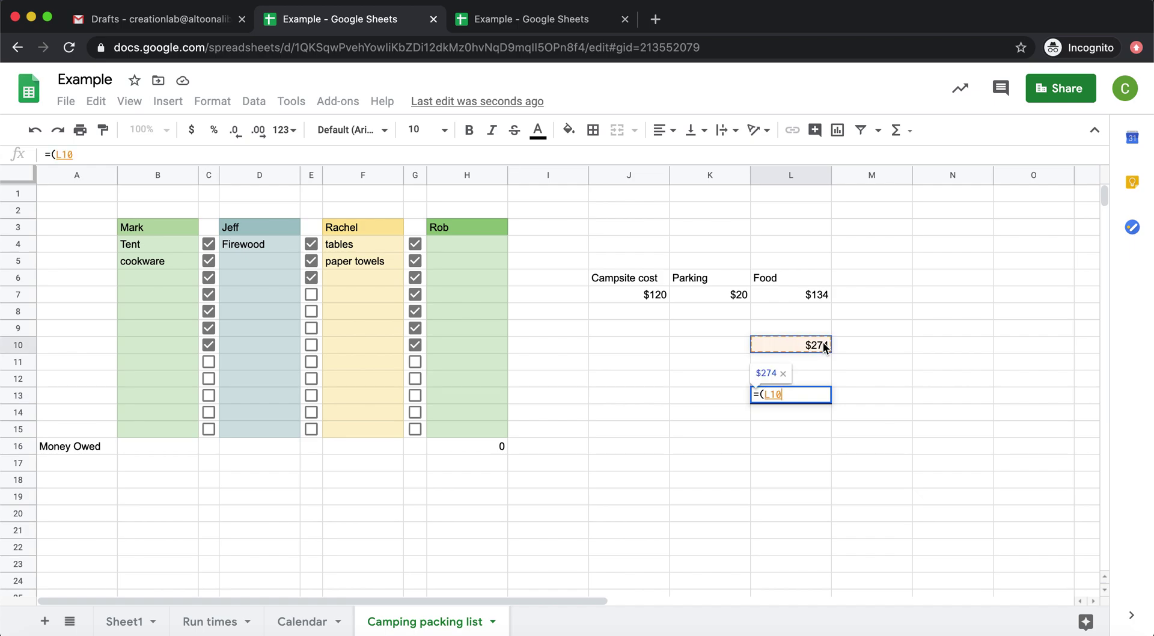
{"action": "type", "text": ")"}
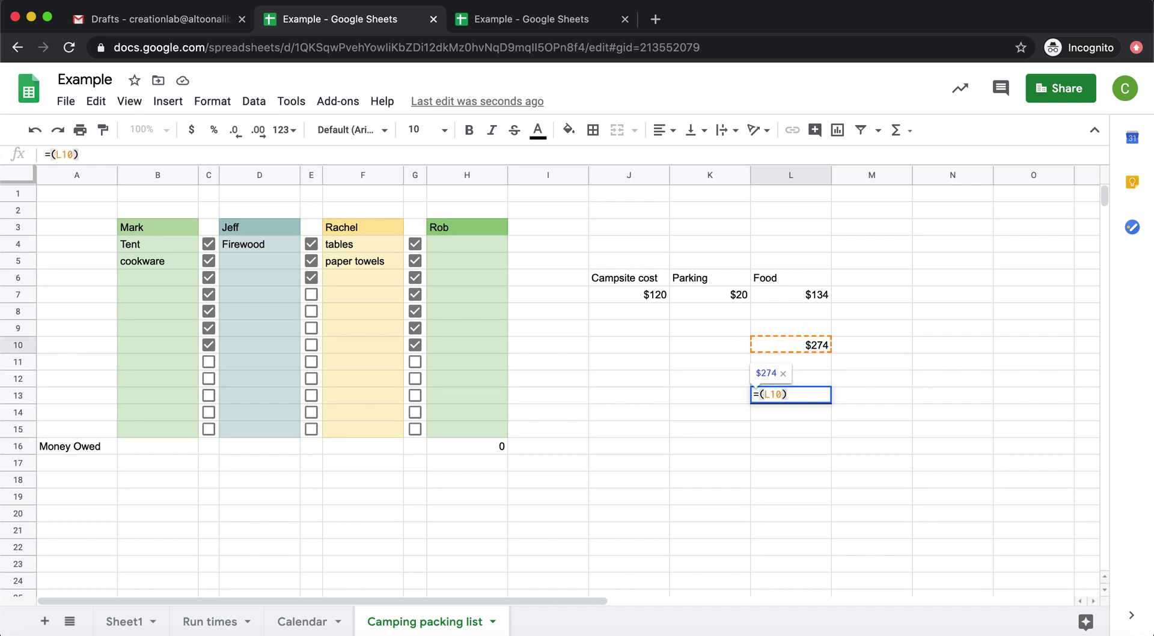
{"action": "type", "text": "/"}
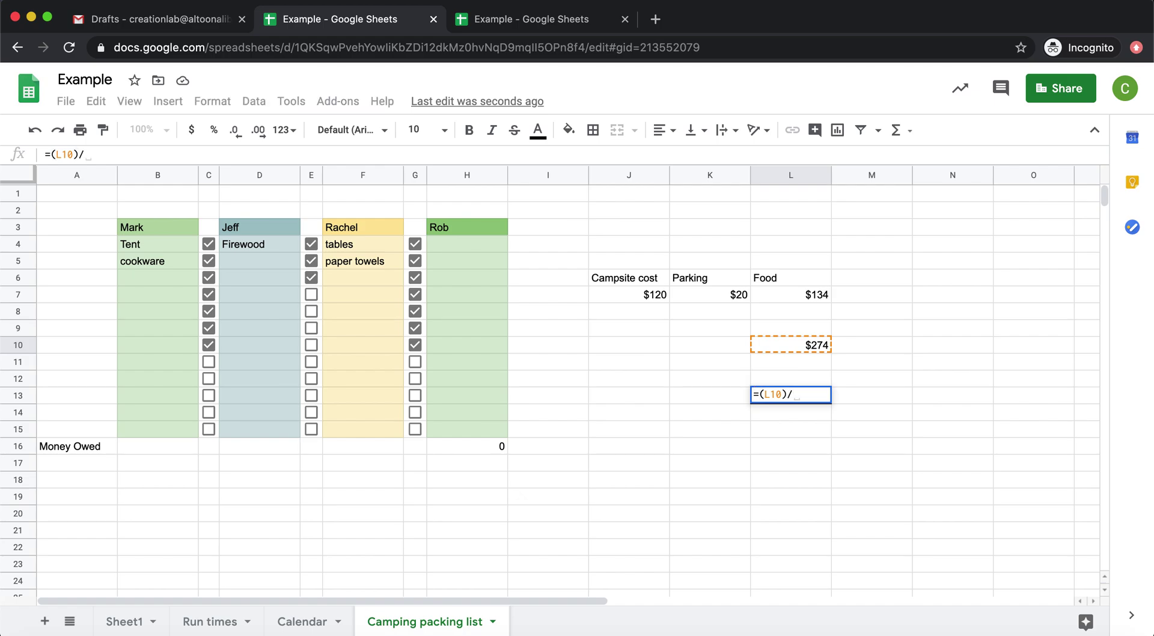
{"action": "type", "text": "4"}
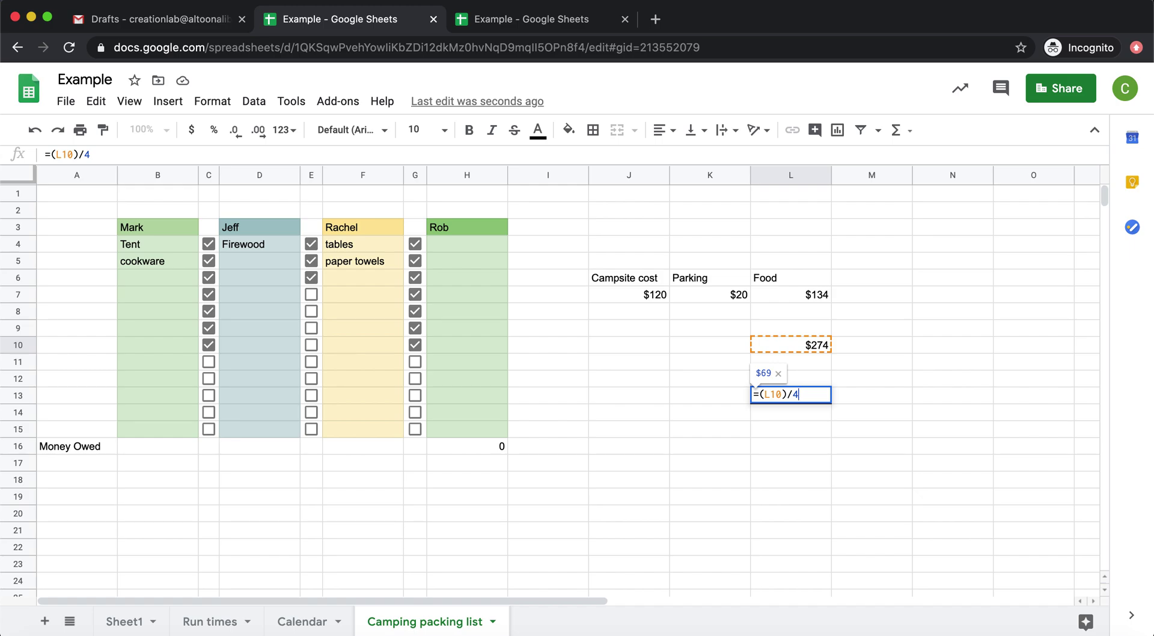
{"action": "key", "text": "Return"}
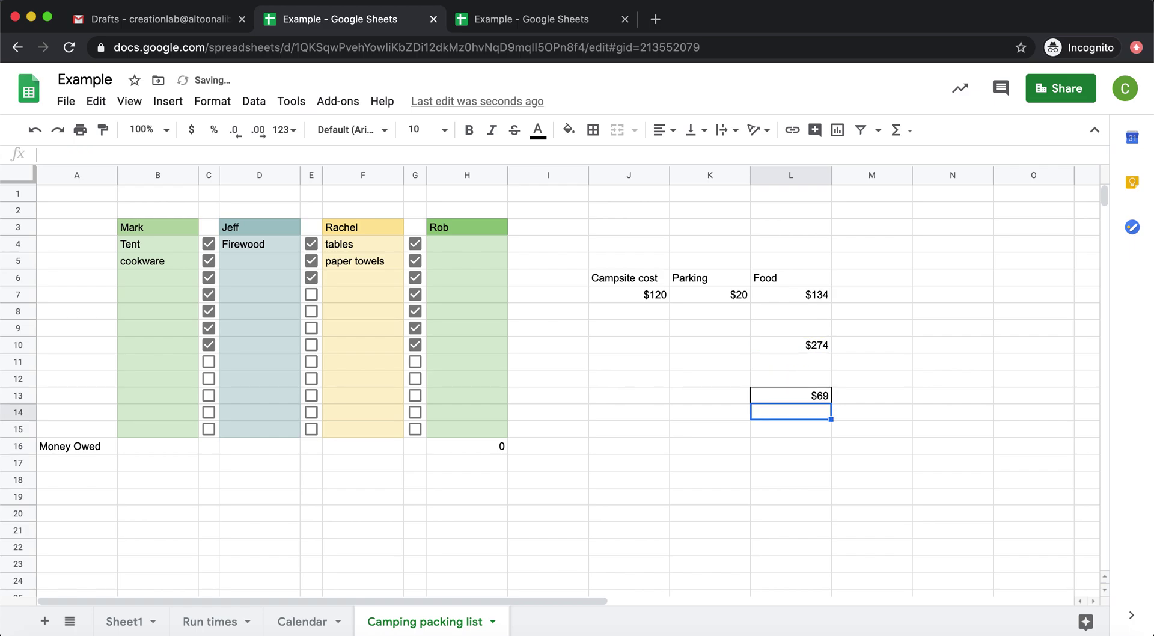
{"action": "left_click", "coordinate": [793, 450]}
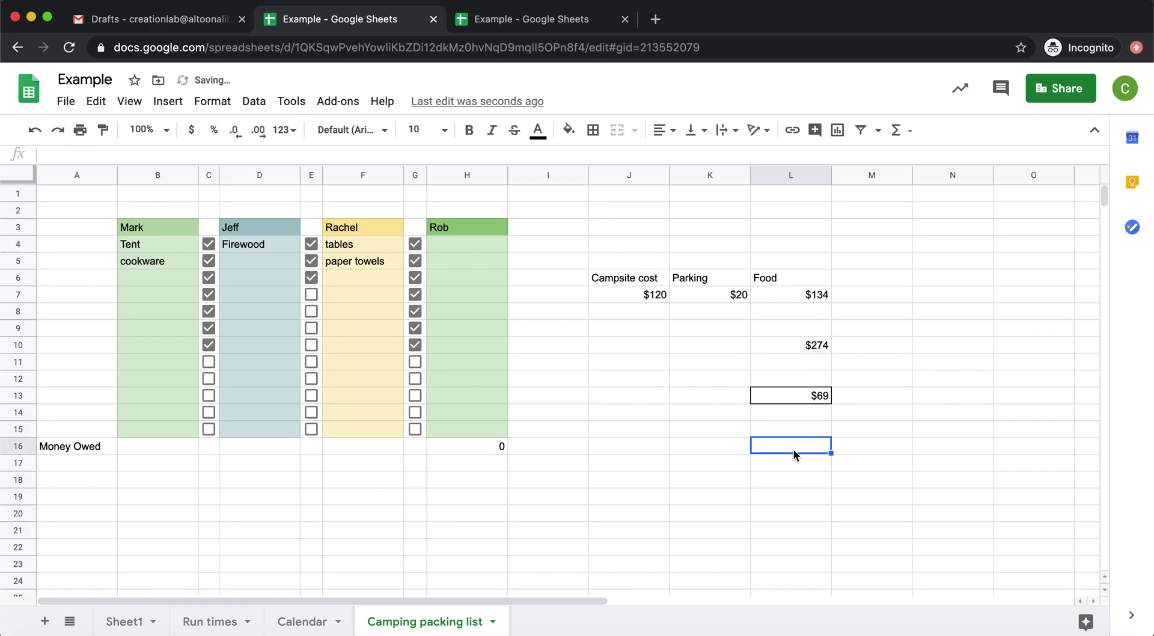
{"action": "left_click", "coordinate": [809, 385]}
{"action": "left_click", "coordinate": [799, 398]}
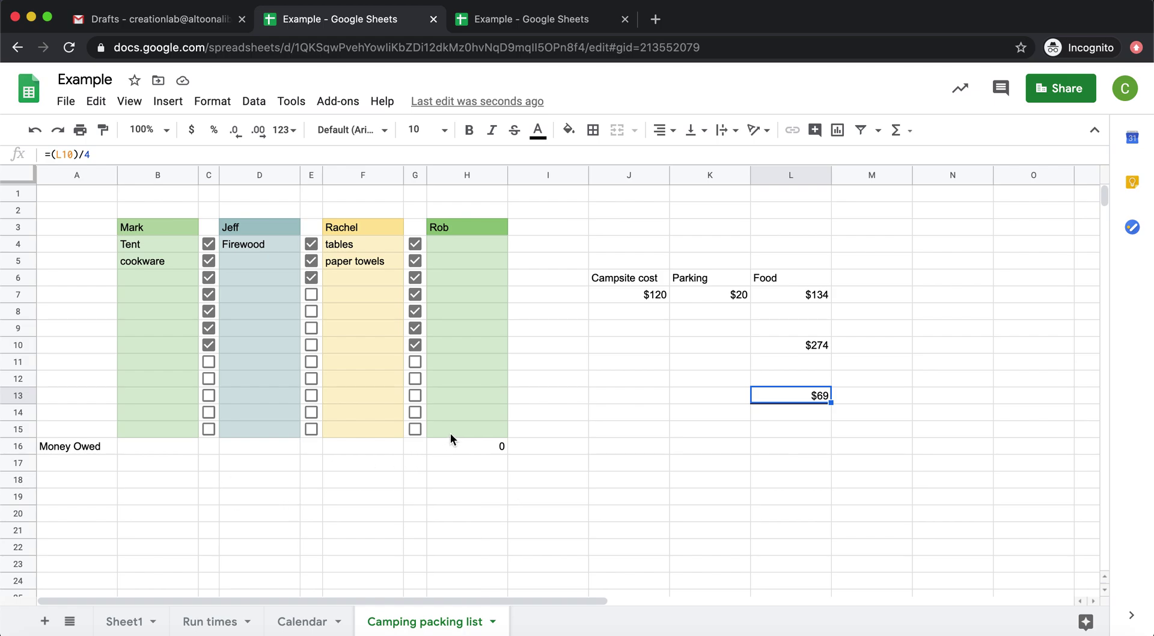
Fill in 69 in the Money Owed row for the first three people, in cells F16, D16 and B16
{"action": "left_click", "coordinate": [355, 449]}
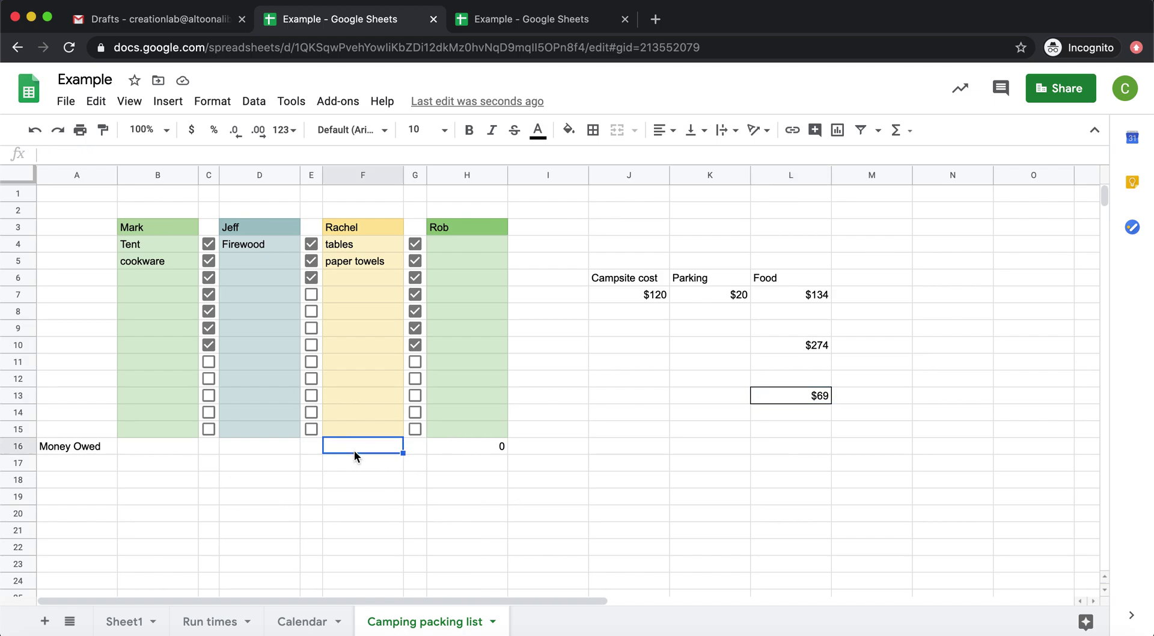
{"action": "type", "text": "69"}
{"action": "left_click", "coordinate": [286, 452]}
{"action": "type", "text": "69"}
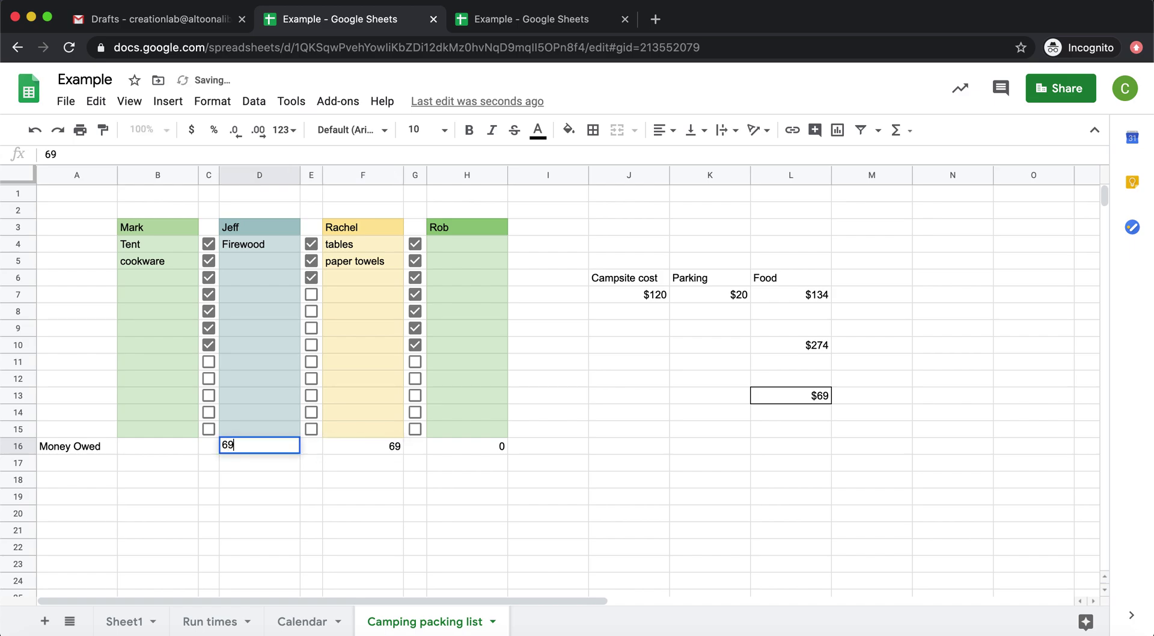
{"action": "left_click", "coordinate": [168, 445]}
{"action": "type", "text": "69"}
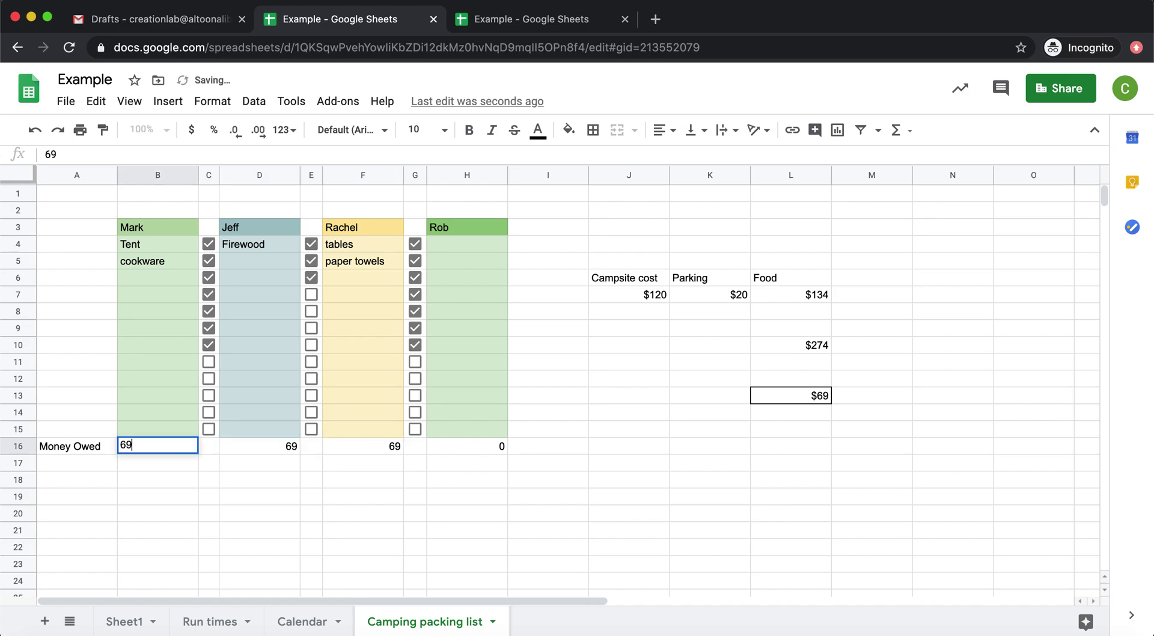
{"action": "left_click", "coordinate": [197, 499]}
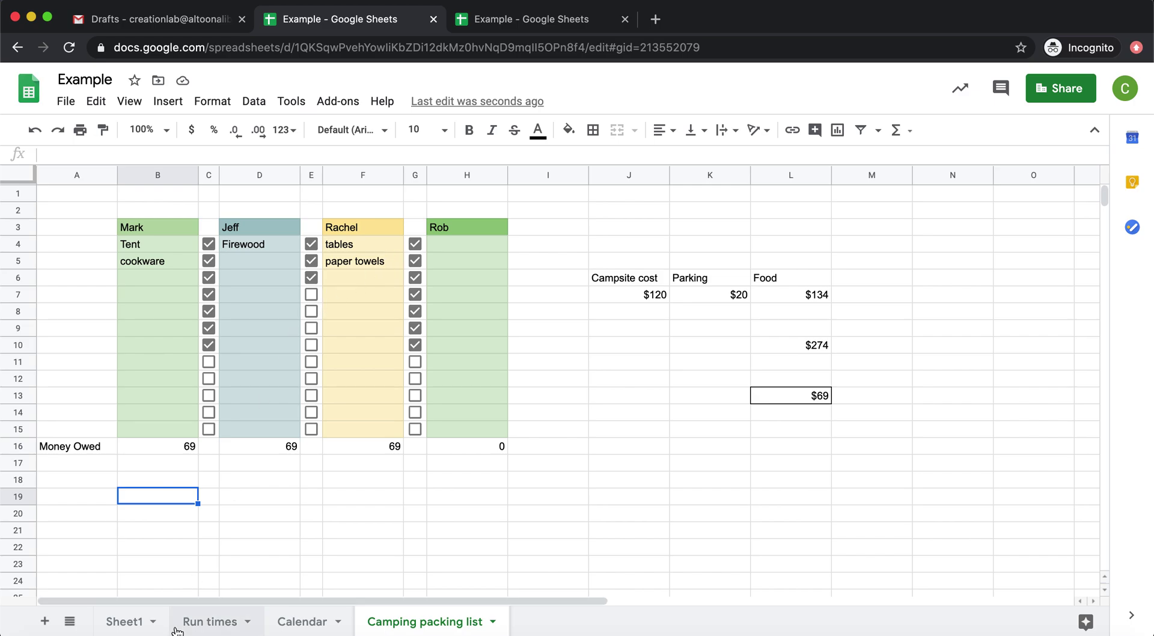
Open the blank Sheet1 and select cell E8
{"action": "left_click", "coordinate": [133, 623]}
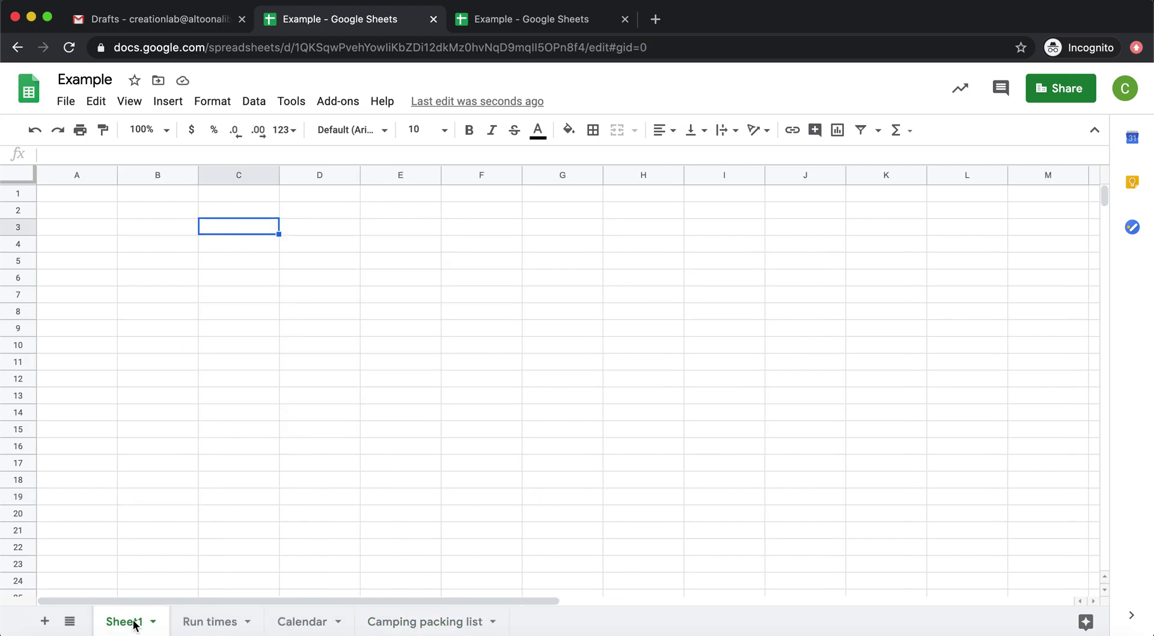
{"action": "left_click", "coordinate": [375, 313]}
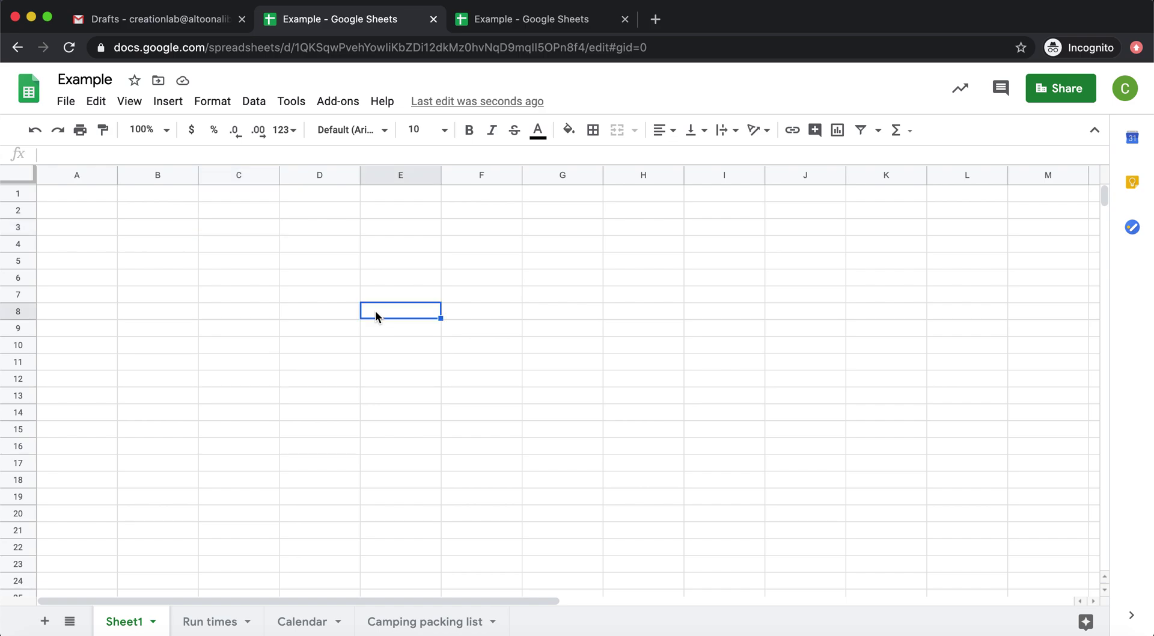